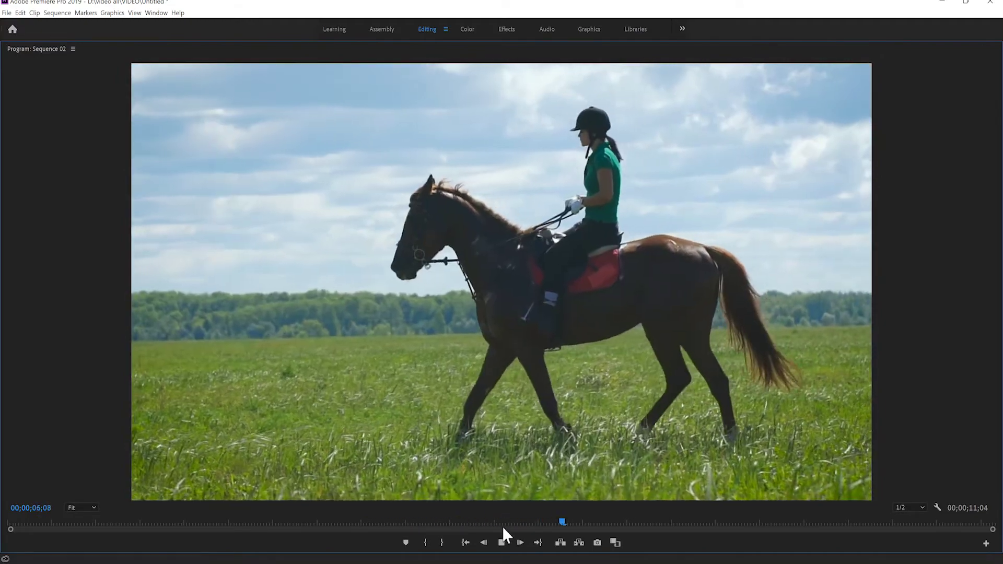
Stop playback of Sequence 02, scrub back to the teal-tinted transition frames, and restore the maximized preview to its normal size
{"action": "left_click", "coordinate": [501, 543]}
{"action": "left_click_drag", "start_coordinate": [649, 522], "coordinate": [517, 523]}
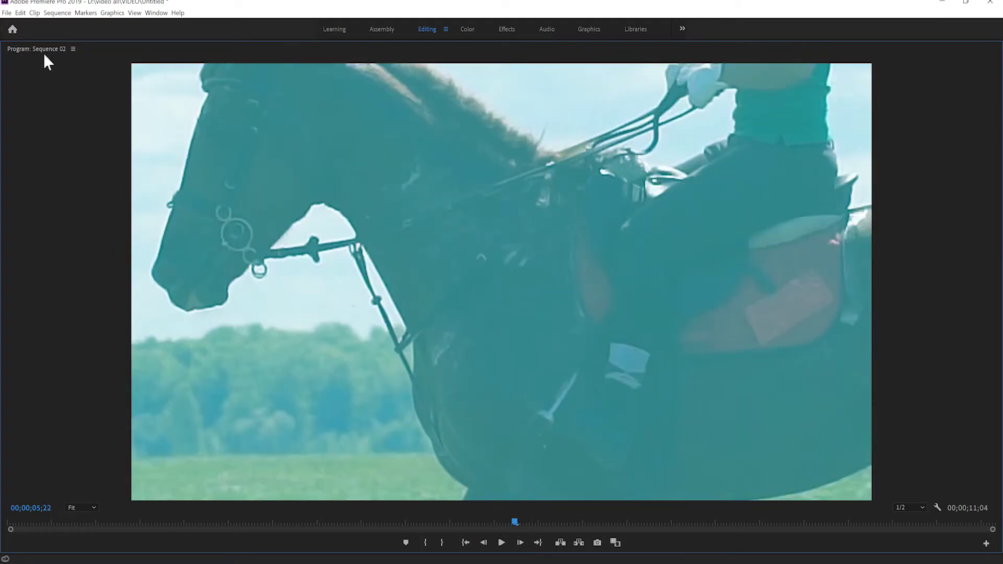
{"action": "double_click", "coordinate": [40, 47]}
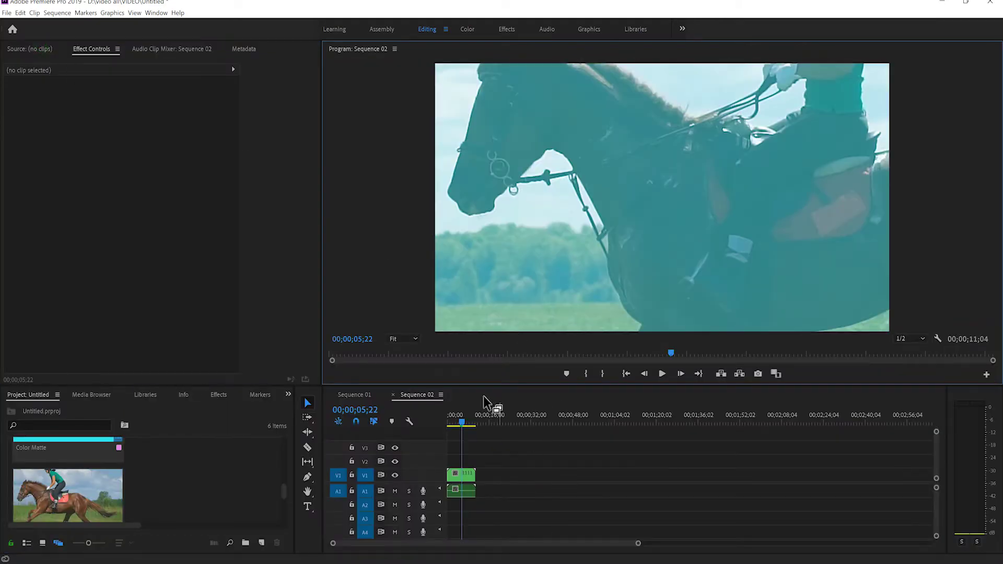
Open Sequence 01 and move the second V1 clip back against the end of the first clip to close the gap
{"action": "left_click", "coordinate": [359, 396]}
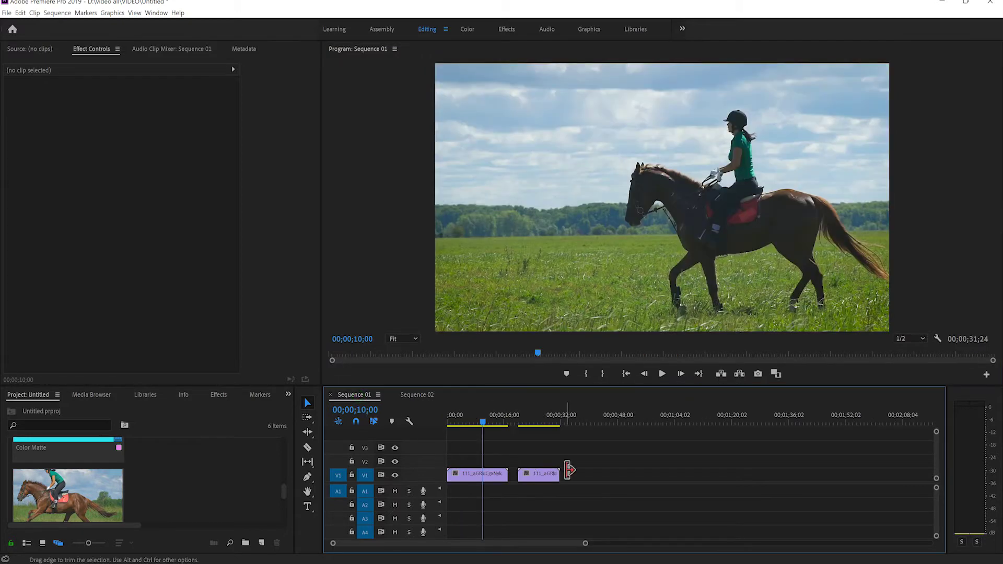
{"action": "left_click_drag", "start_coordinate": [511, 386], "coordinate": [502, 327]}
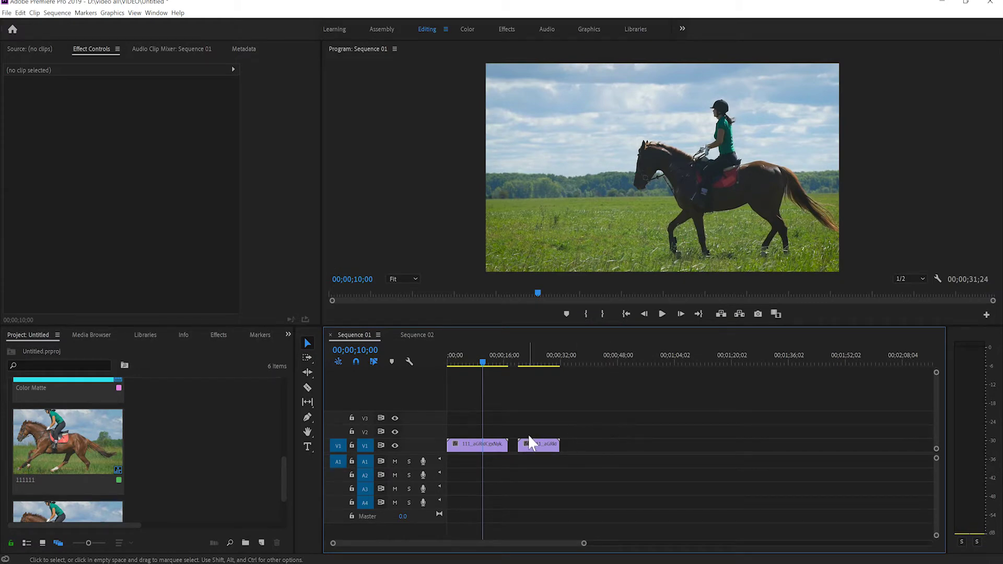
{"action": "left_click", "coordinate": [489, 445]}
{"action": "left_click", "coordinate": [540, 448]}
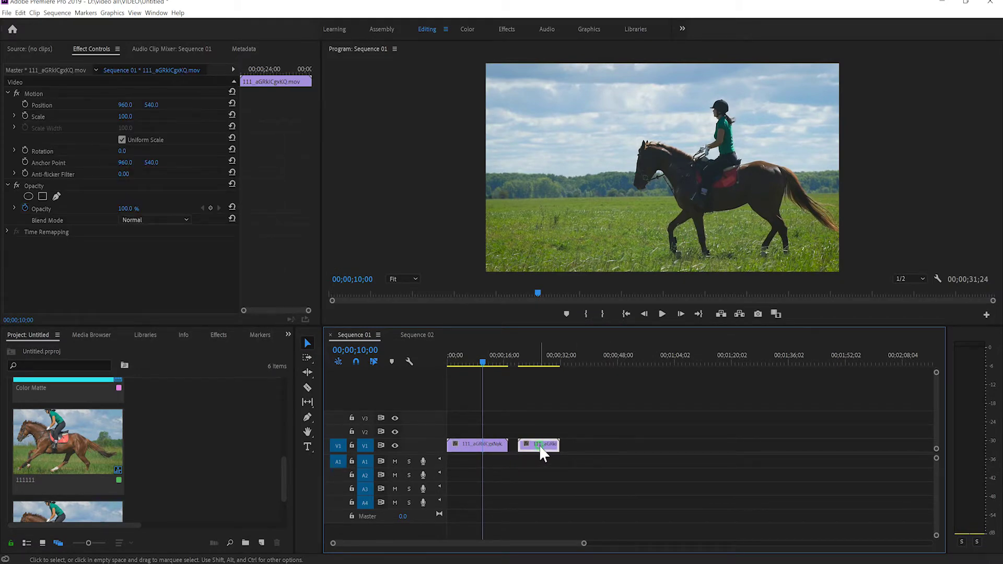
{"action": "left_click", "coordinate": [484, 362]}
{"action": "left_click_drag", "start_coordinate": [486, 362], "coordinate": [481, 361]}
{"action": "mouse_move", "coordinate": [546, 448]}
{"action": "left_mouse_down"}
{"action": "mouse_move", "coordinate": [558, 449]}
{"action": "mouse_move", "coordinate": [534, 444]}
{"action": "left_mouse_up"}
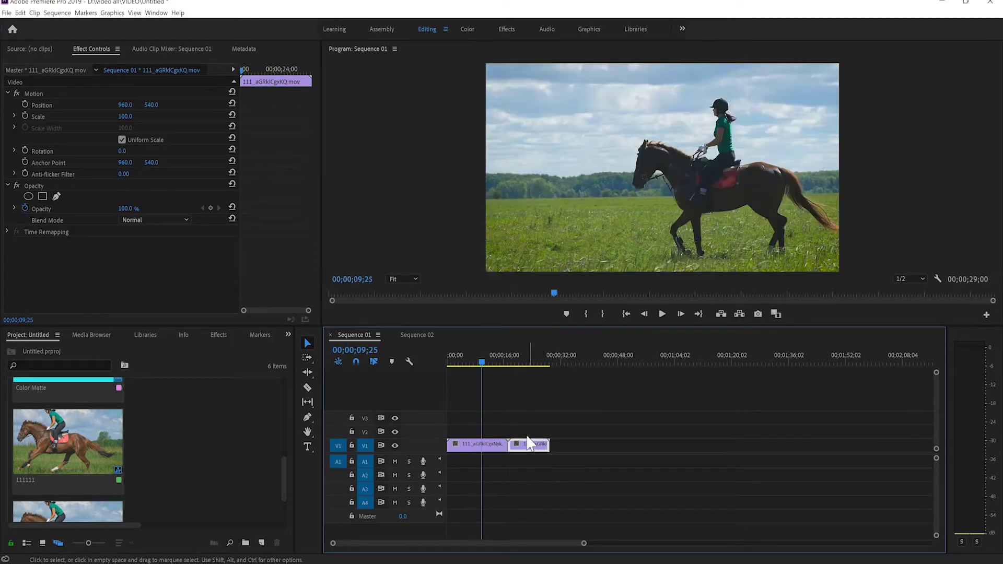
Play Sequence 01 across the cut between the two horse clips
{"action": "left_click", "coordinate": [478, 357]}
{"action": "left_click_drag", "start_coordinate": [488, 362], "coordinate": [503, 372]}
{"action": "left_click", "coordinate": [663, 314]}
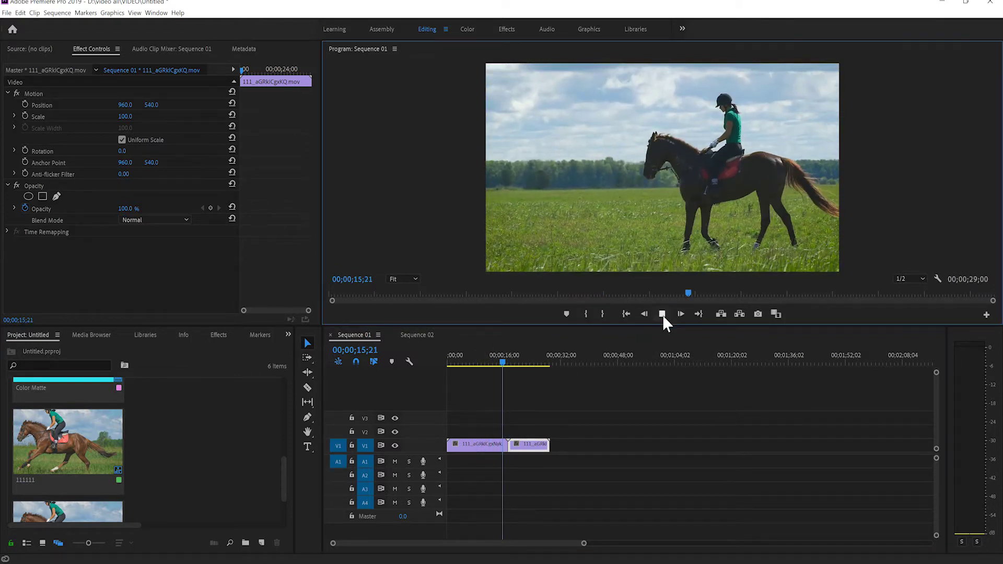
{"action": "left_click", "coordinate": [662, 314]}
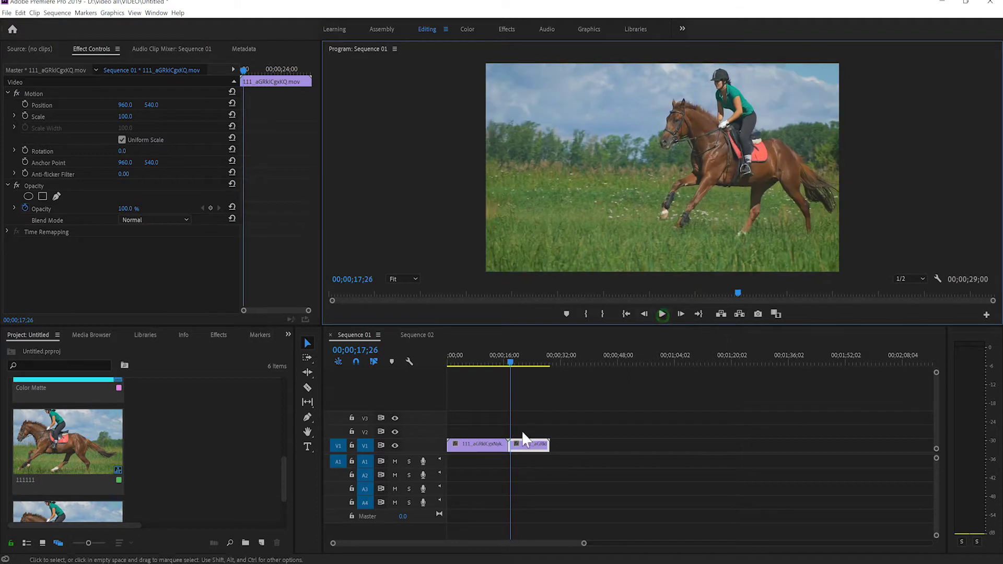
Show the effects library with more room for its list and clear its search filter
{"action": "left_click_drag", "start_coordinate": [582, 544], "coordinate": [509, 544]}
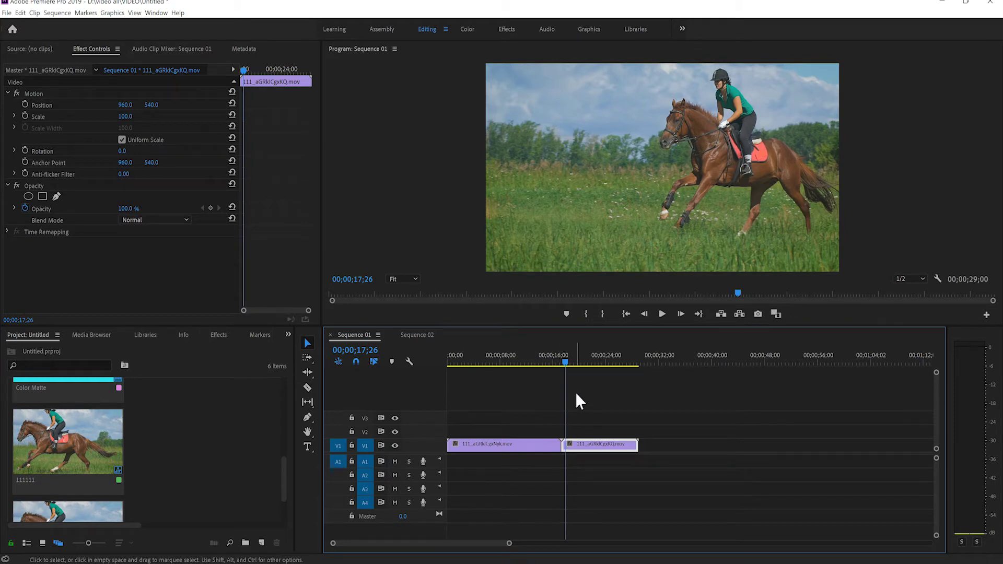
{"action": "left_click", "coordinate": [537, 449]}
{"action": "left_click", "coordinate": [581, 445]}
{"action": "left_click_drag", "start_coordinate": [294, 393], "coordinate": [328, 396]}
{"action": "left_click", "coordinate": [219, 334]}
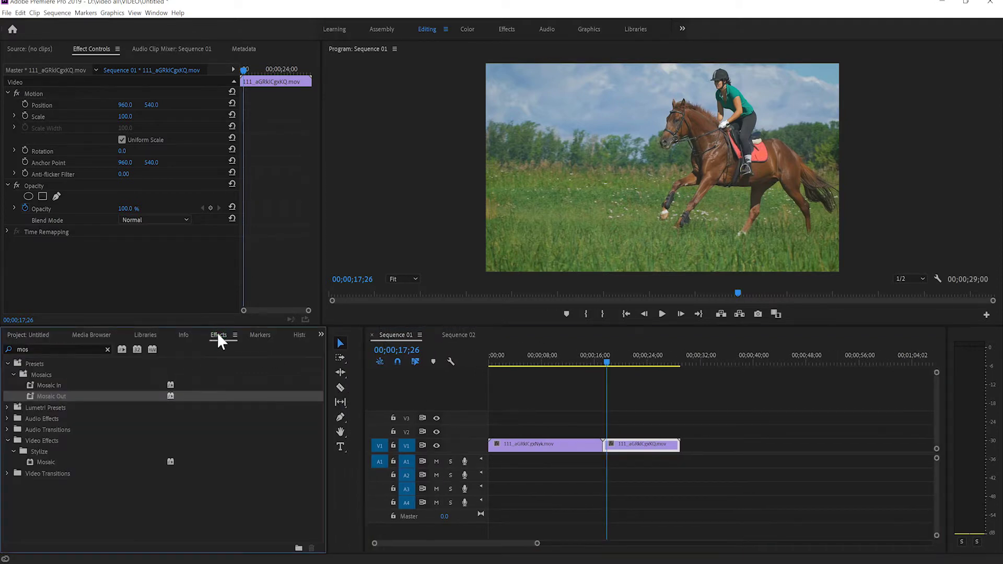
{"action": "left_click", "coordinate": [107, 349]}
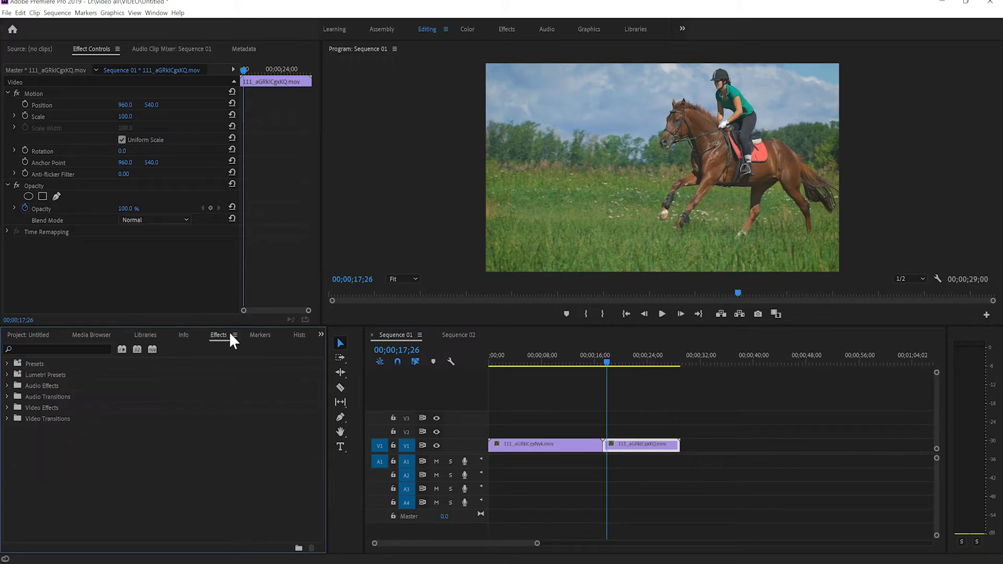
{"action": "left_click", "coordinate": [320, 333]}
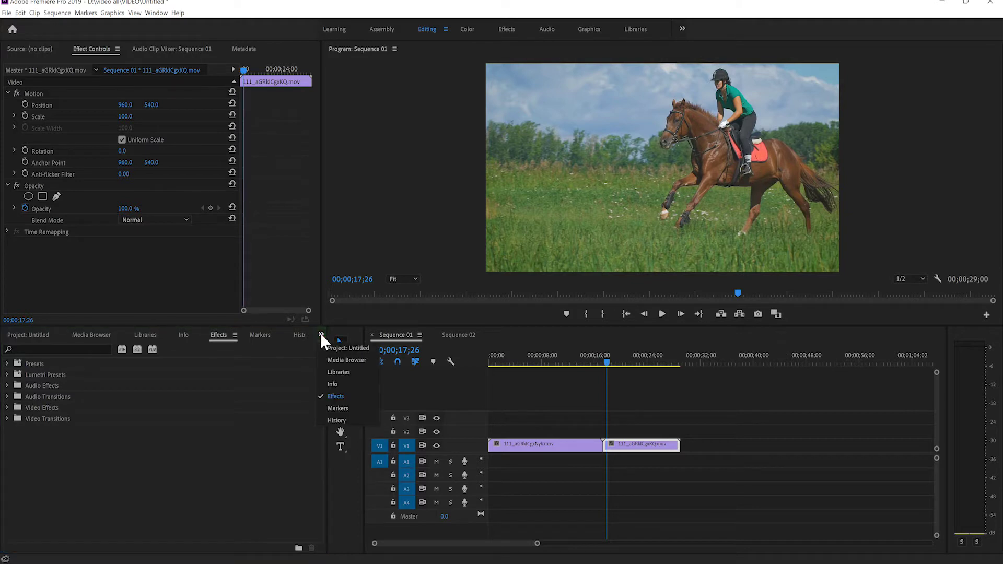
{"action": "left_click", "coordinate": [340, 398]}
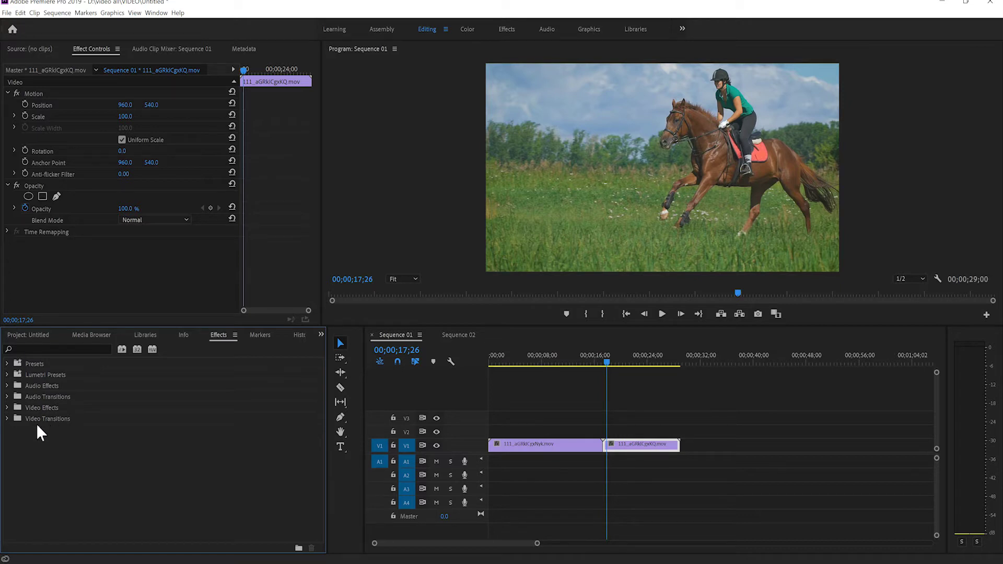
Apply the Cross Zoom video transition at the cut between the two V1 clips, accepting repeated frames
{"action": "left_click", "coordinate": [6, 419]}
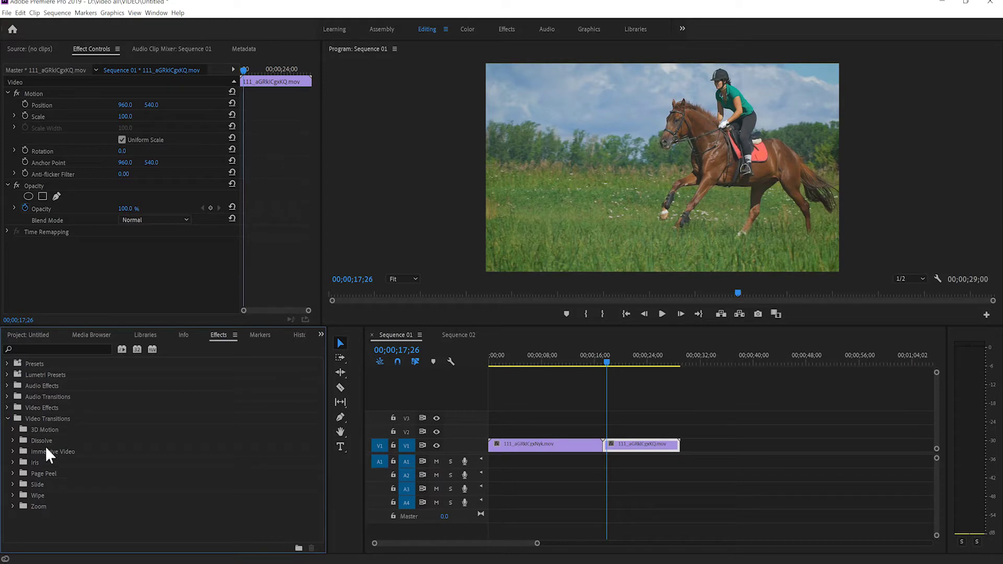
{"action": "left_click", "coordinate": [39, 506]}
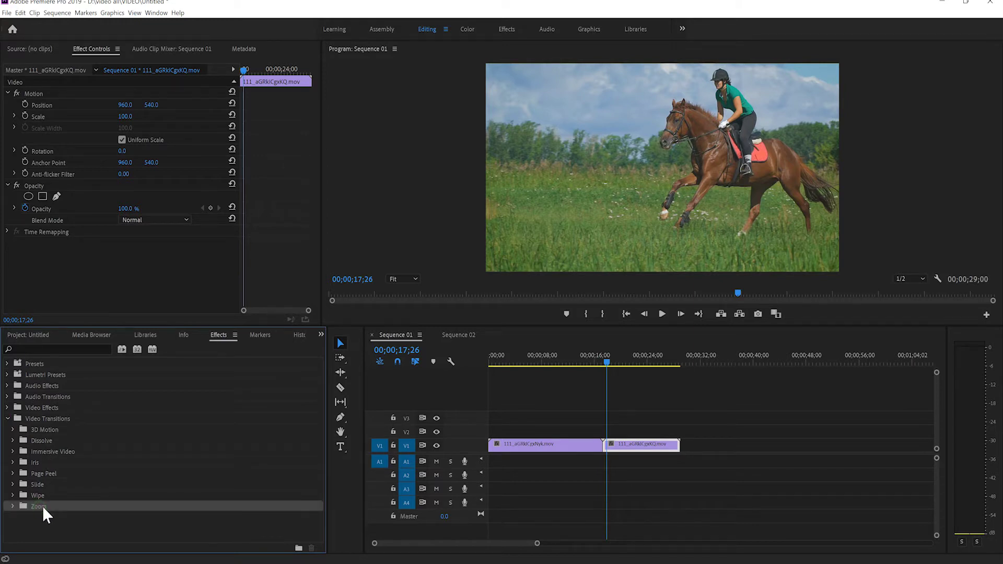
{"action": "left_click", "coordinate": [12, 507]}
{"action": "left_click", "coordinate": [49, 516]}
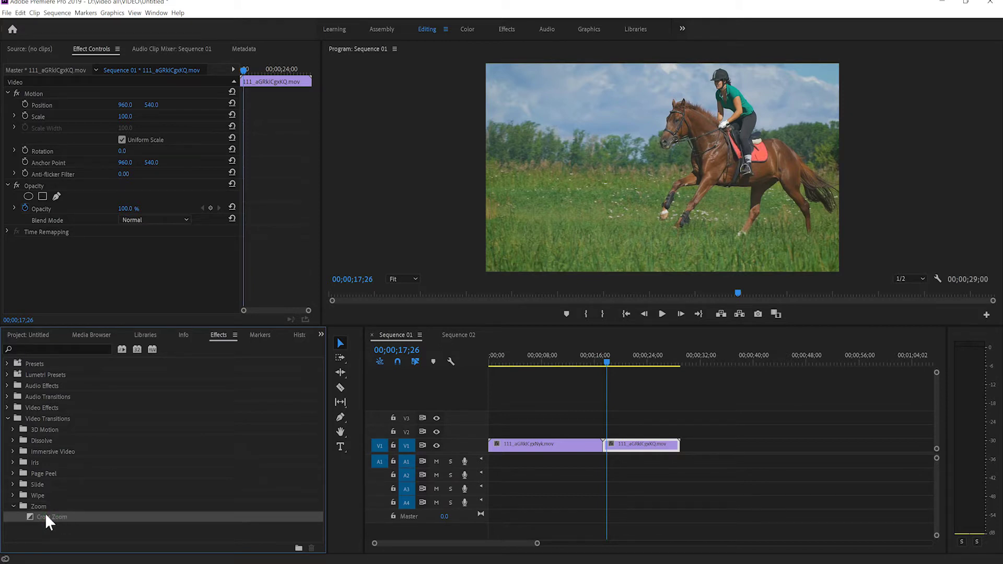
{"action": "mouse_move", "coordinate": [53, 520]}
{"action": "left_mouse_down"}
{"action": "mouse_move", "coordinate": [593, 491]}
{"action": "mouse_move", "coordinate": [603, 459]}
{"action": "mouse_move", "coordinate": [611, 463]}
{"action": "mouse_move", "coordinate": [587, 457]}
{"action": "mouse_move", "coordinate": [613, 463]}
{"action": "mouse_move", "coordinate": [594, 451]}
{"action": "mouse_move", "coordinate": [609, 467]}
{"action": "mouse_move", "coordinate": [606, 453]}
{"action": "left_mouse_up"}
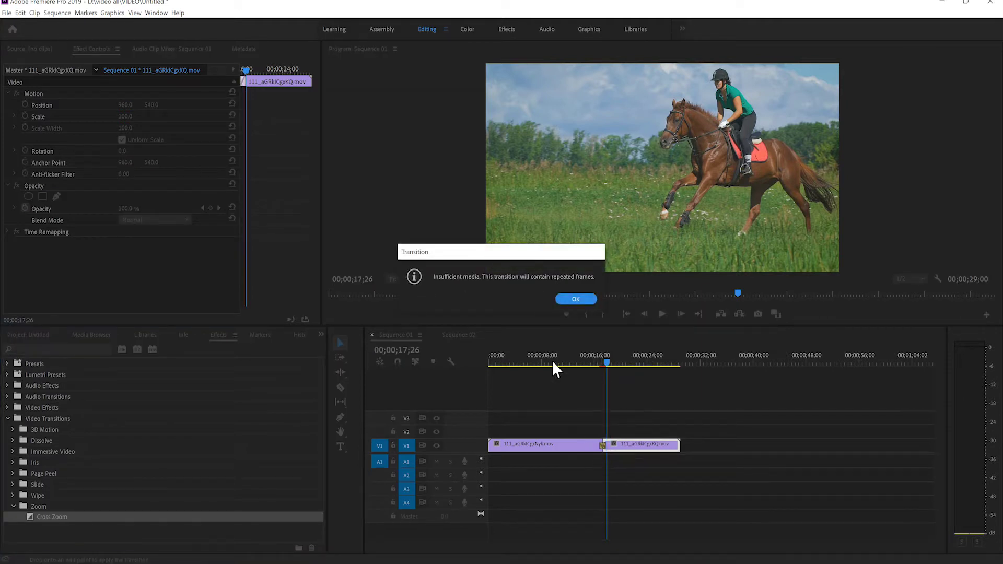
{"action": "left_click", "coordinate": [575, 300]}
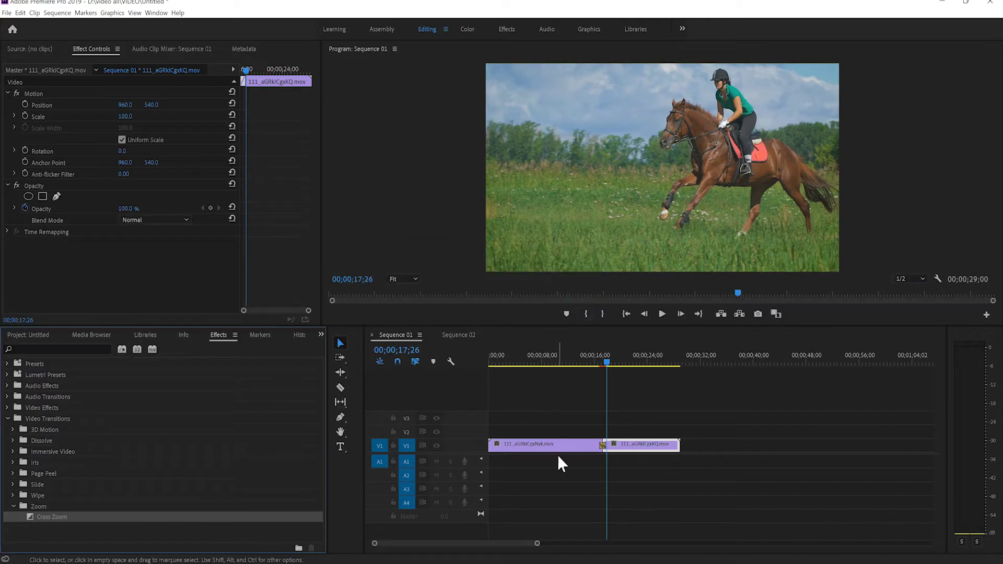
Play and scrub through the cut to preview the Cross Zoom transition between the clips
{"action": "left_click_drag", "start_coordinate": [538, 544], "coordinate": [511, 544]}
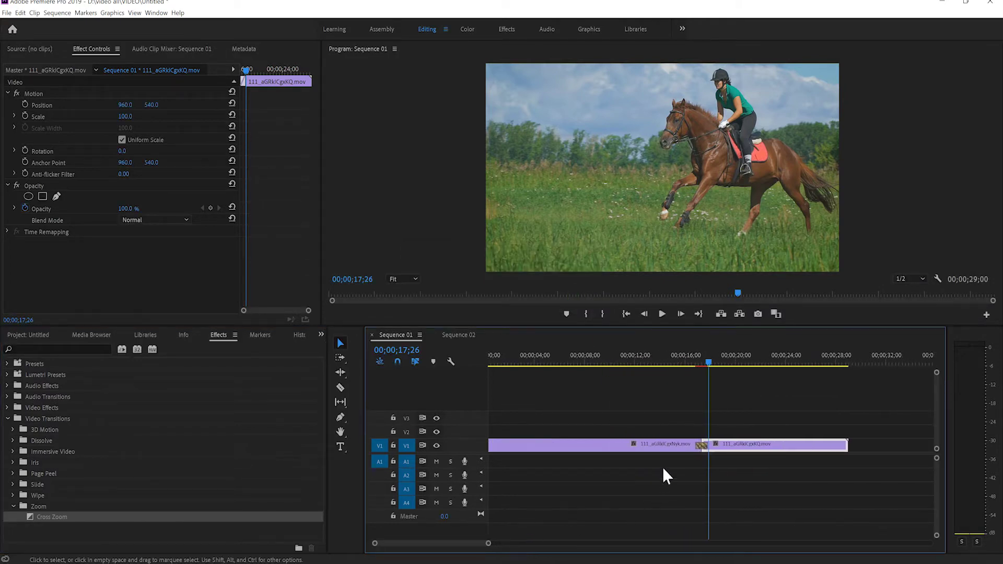
{"action": "left_click_drag", "start_coordinate": [709, 362], "coordinate": [683, 351]}
{"action": "left_click", "coordinate": [657, 314]}
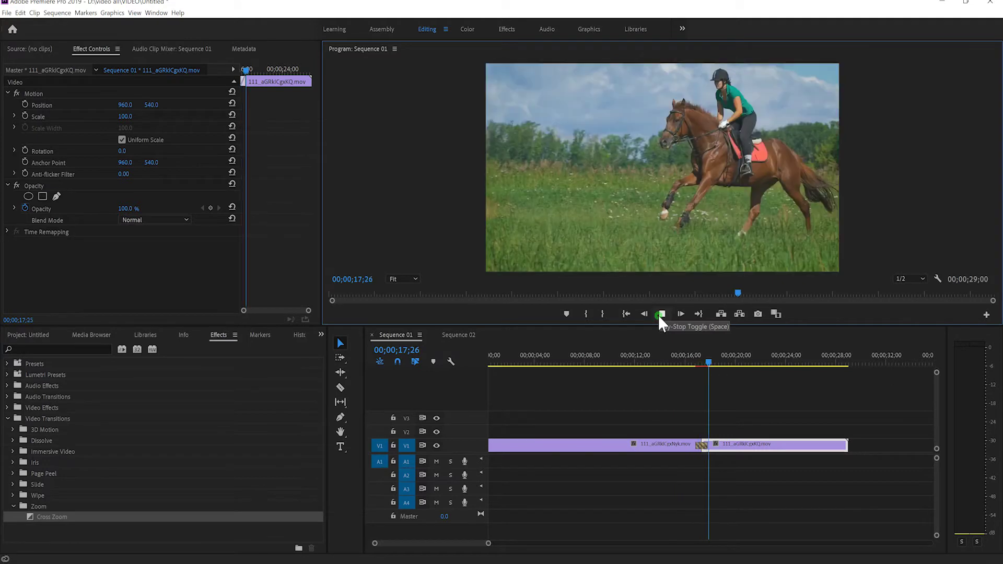
{"action": "left_click_drag", "start_coordinate": [714, 359], "coordinate": [694, 367]}
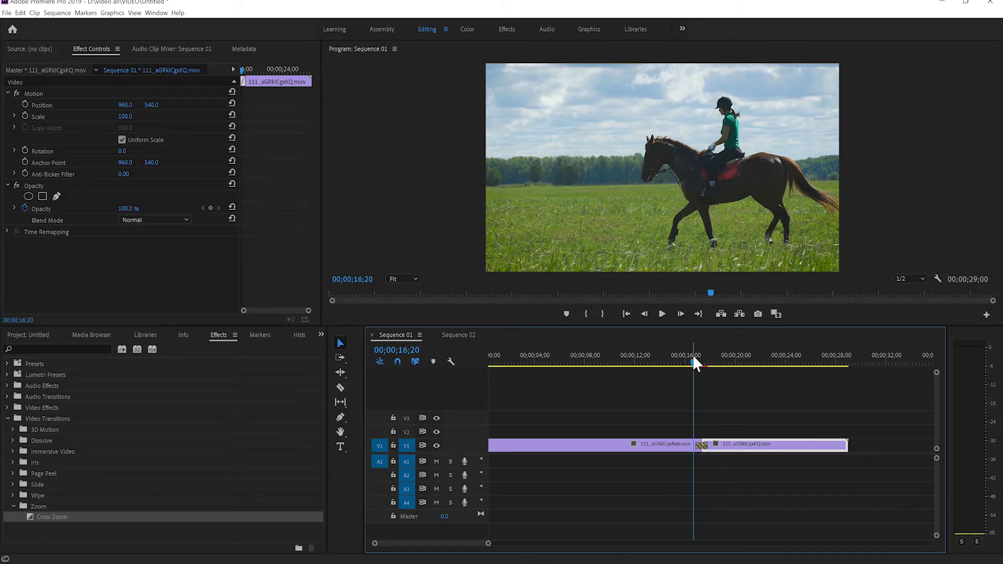
{"action": "mouse_move", "coordinate": [694, 358]}
{"action": "left_mouse_down"}
{"action": "mouse_move", "coordinate": [699, 366]}
{"action": "mouse_move", "coordinate": [687, 369]}
{"action": "mouse_move", "coordinate": [703, 375]}
{"action": "mouse_move", "coordinate": [691, 375]}
{"action": "left_mouse_up"}
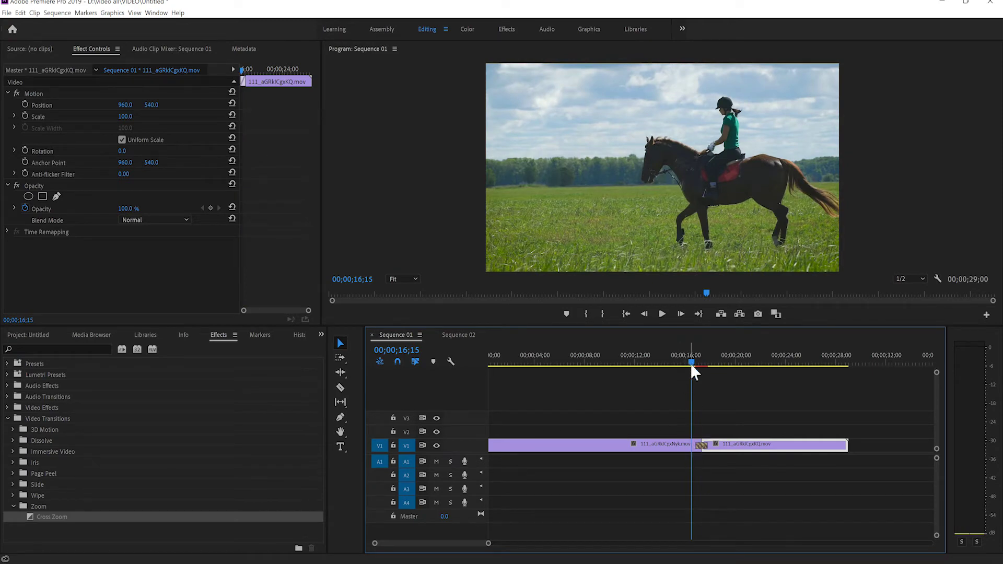
{"action": "left_click_drag", "start_coordinate": [693, 365], "coordinate": [696, 366]}
Select the Cross Zoom transition to examine its settings, and replay it from its first frames
{"action": "left_click", "coordinate": [701, 445]}
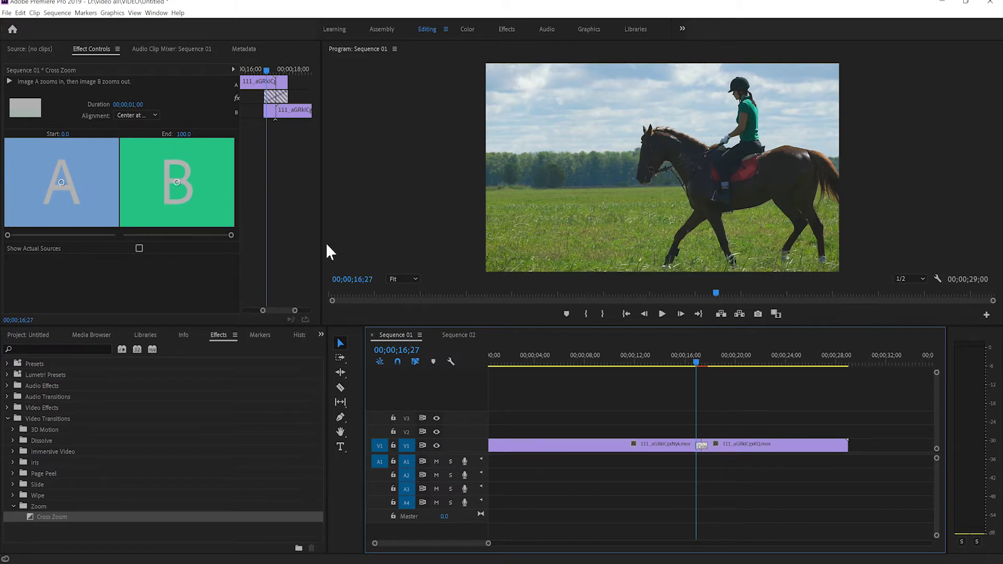
{"action": "left_click_drag", "start_coordinate": [691, 359], "coordinate": [689, 360]}
{"action": "left_click", "coordinate": [662, 314]}
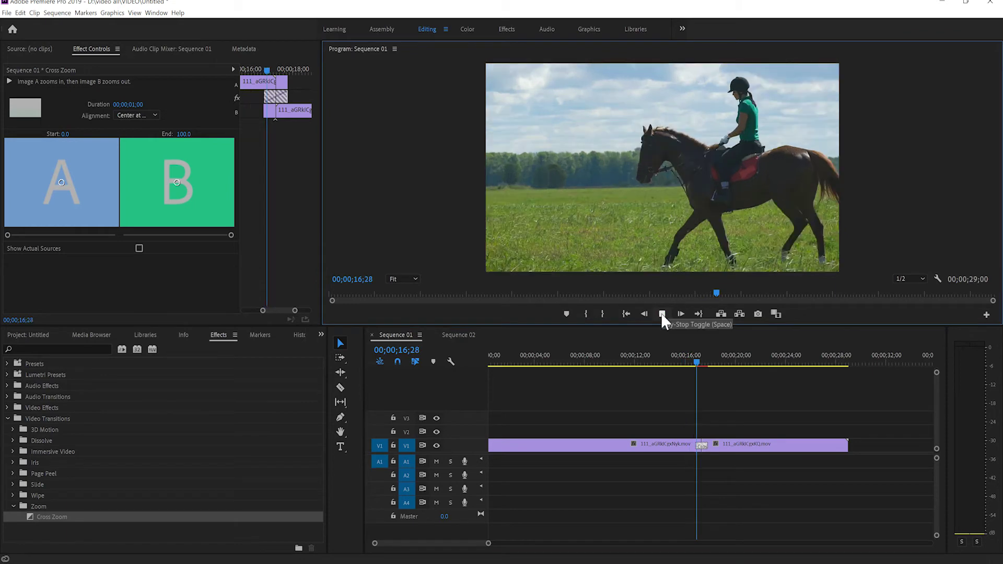
{"action": "key", "text": "space"}
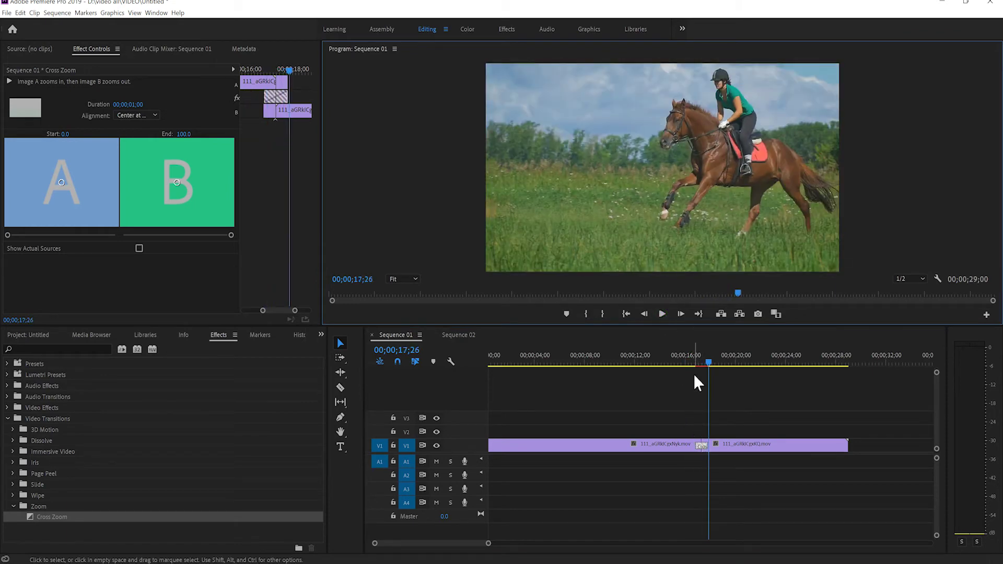
{"action": "left_click_drag", "start_coordinate": [709, 359], "coordinate": [698, 361]}
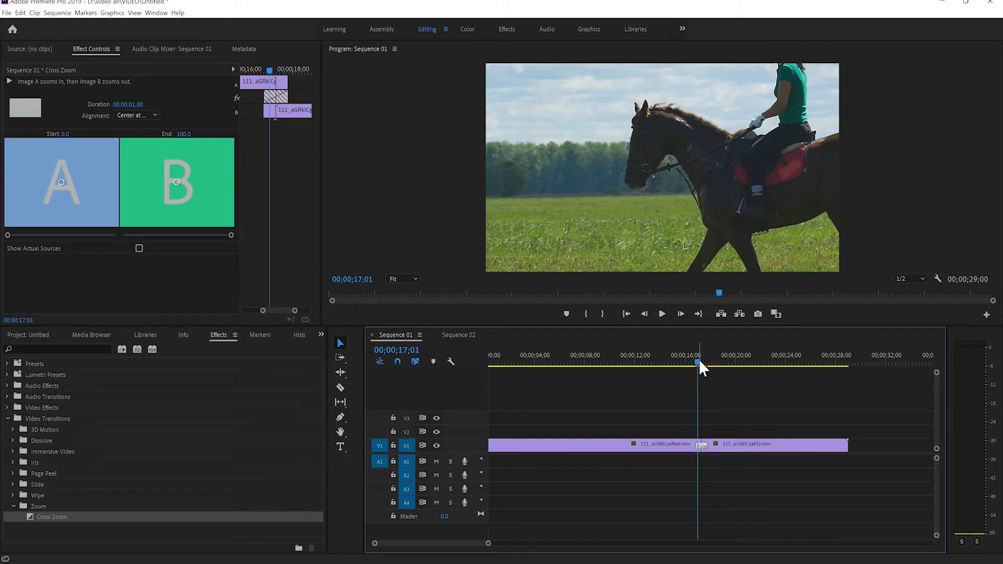
{"action": "left_click_drag", "start_coordinate": [698, 360], "coordinate": [696, 363]}
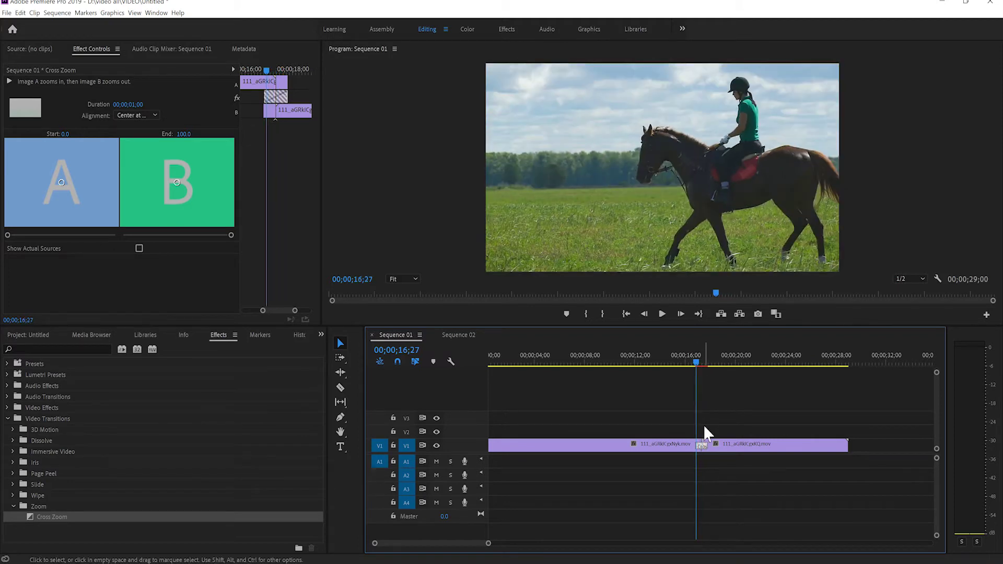
Play and scrub through the colored zoom transition in Sequence 02 for comparison
{"action": "left_click", "coordinate": [457, 334]}
{"action": "left_click", "coordinate": [504, 363]}
{"action": "left_click_drag", "start_coordinate": [504, 363], "coordinate": [499, 362]}
{"action": "left_click", "coordinate": [662, 314]}
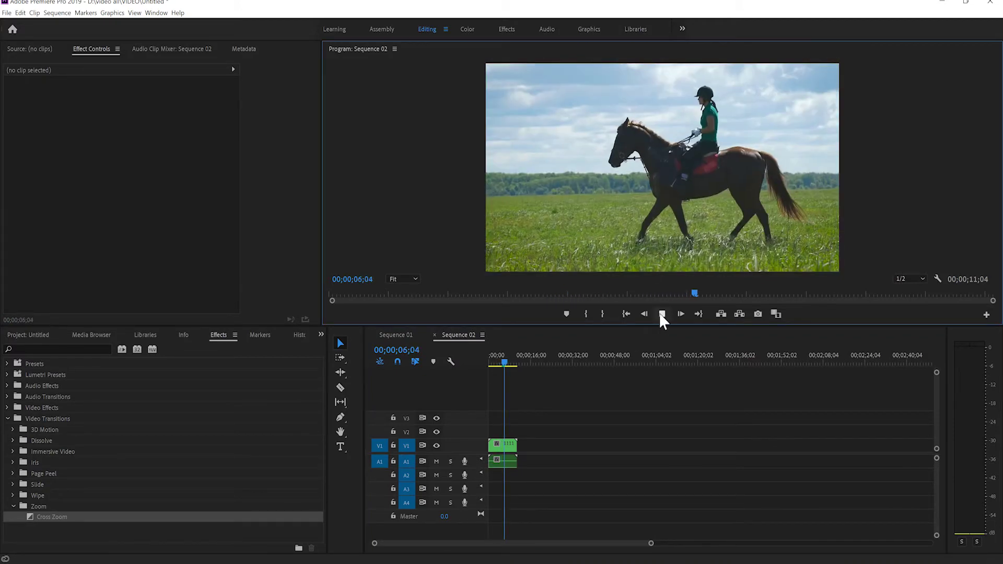
{"action": "left_click", "coordinate": [662, 314]}
{"action": "left_click", "coordinate": [504, 361]}
{"action": "left_click_drag", "start_coordinate": [504, 363], "coordinate": [504, 359]}
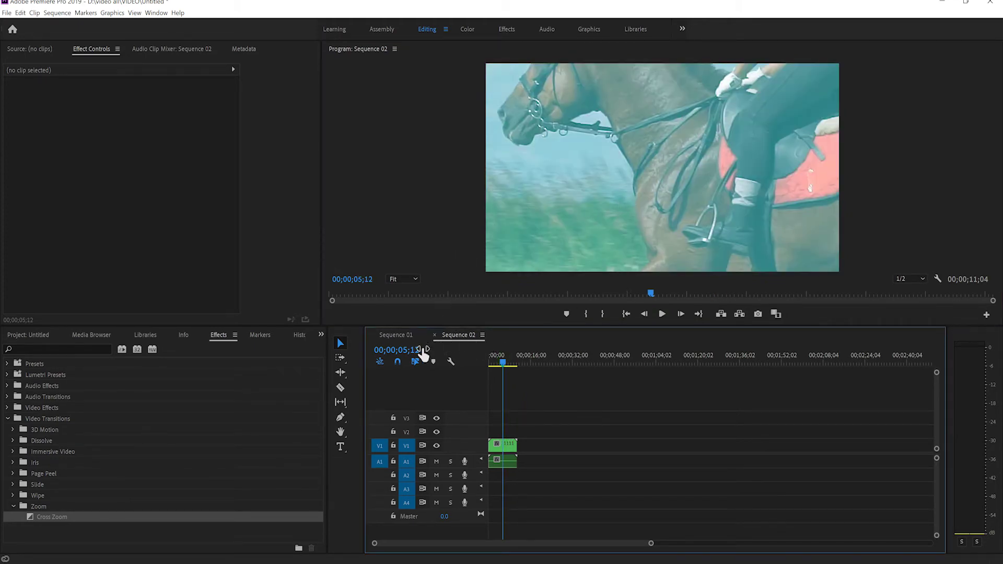
Return to Sequence 01 and create a new color matte 1920 pixels wide at 29.97 fps Drop-Frame with square pixels
{"action": "left_click", "coordinate": [399, 334]}
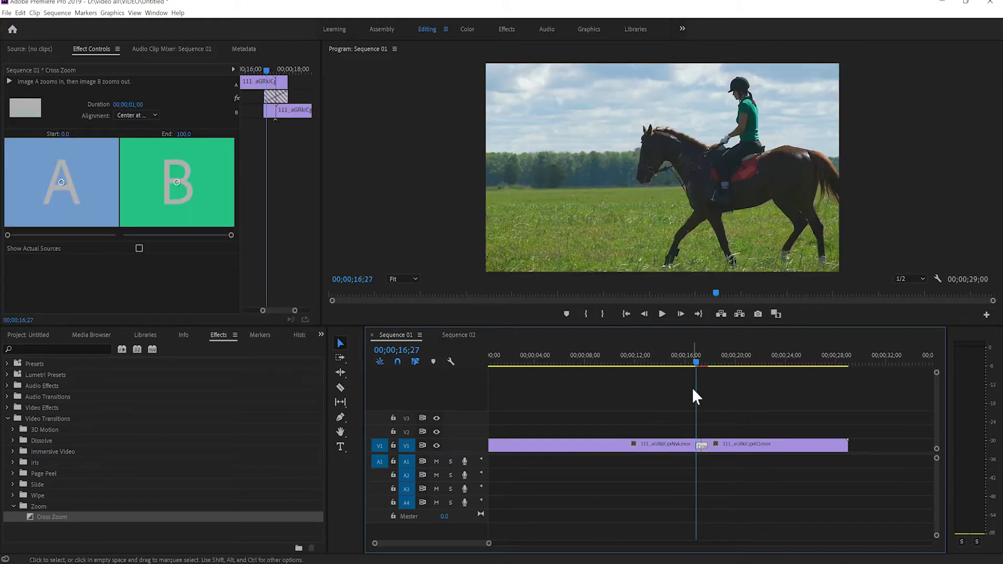
{"action": "mouse_move", "coordinate": [695, 362]}
{"action": "left_mouse_down"}
{"action": "mouse_move", "coordinate": [702, 372]}
{"action": "mouse_move", "coordinate": [691, 372]}
{"action": "left_mouse_up"}
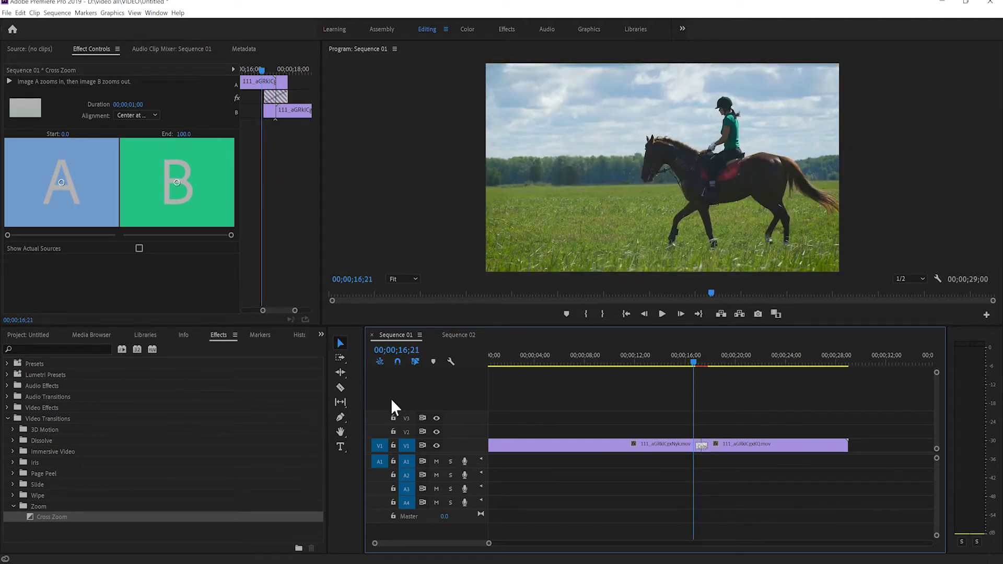
{"action": "left_click", "coordinate": [27, 334]}
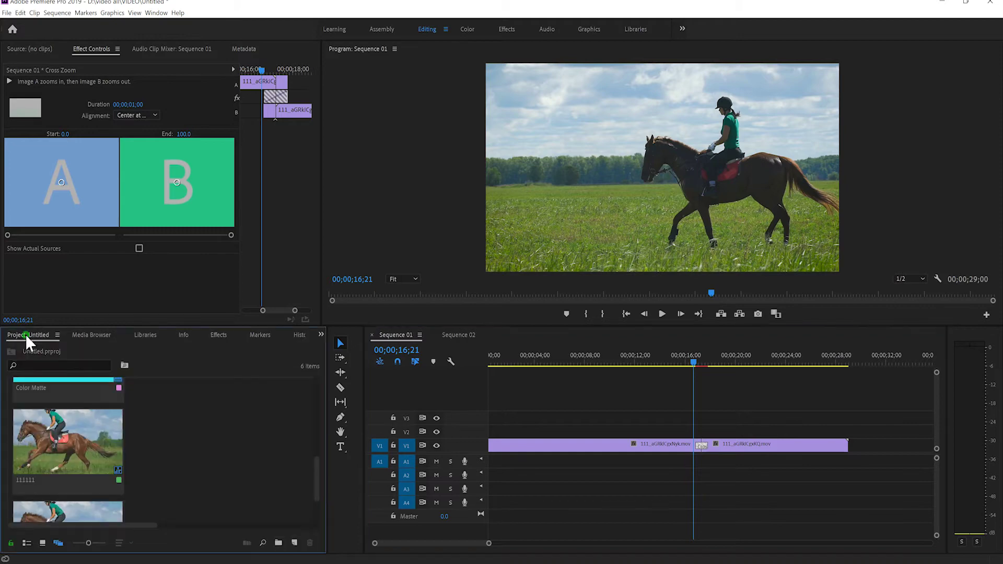
{"action": "left_click", "coordinate": [294, 543]}
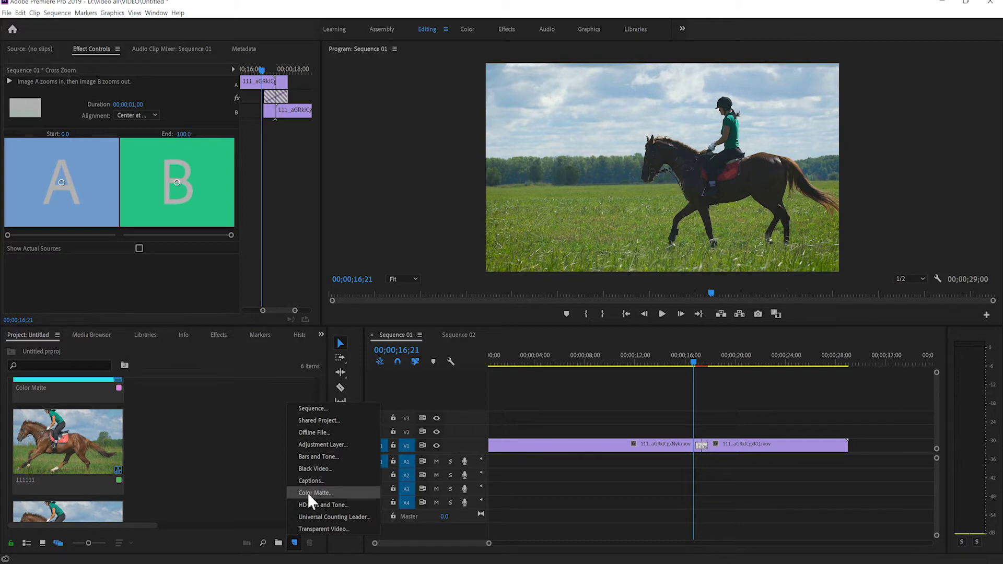
{"action": "left_click", "coordinate": [315, 493]}
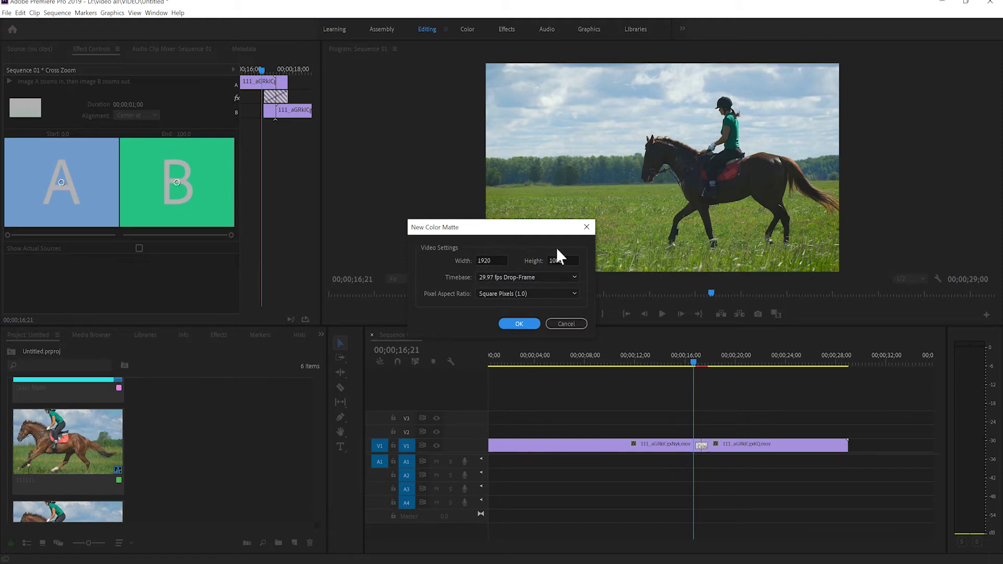
{"action": "left_click", "coordinate": [512, 323]}
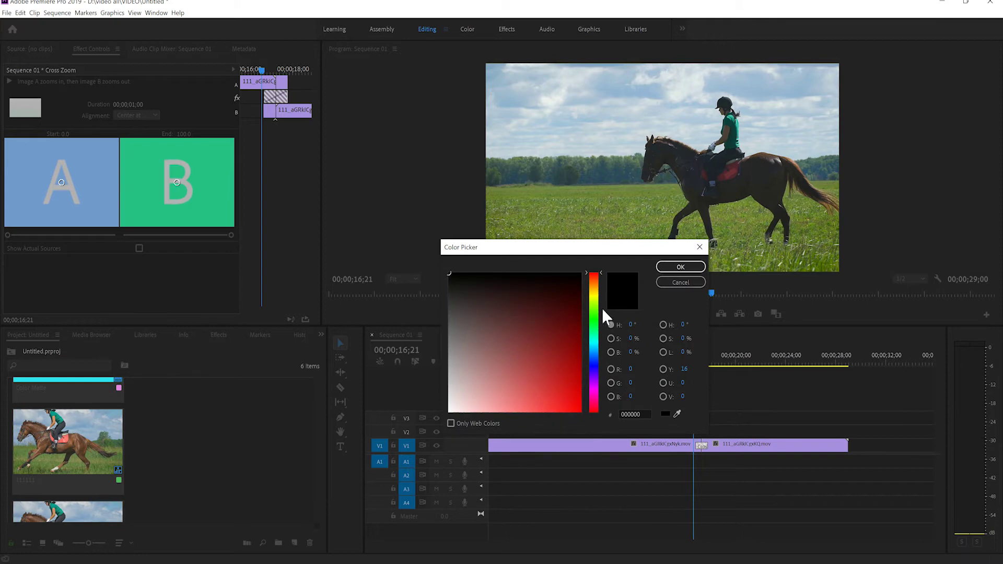
Give the new matte the cyan color 16C7E7 and keep the name Color Matte
{"action": "left_click_drag", "start_coordinate": [531, 251], "coordinate": [494, 216]}
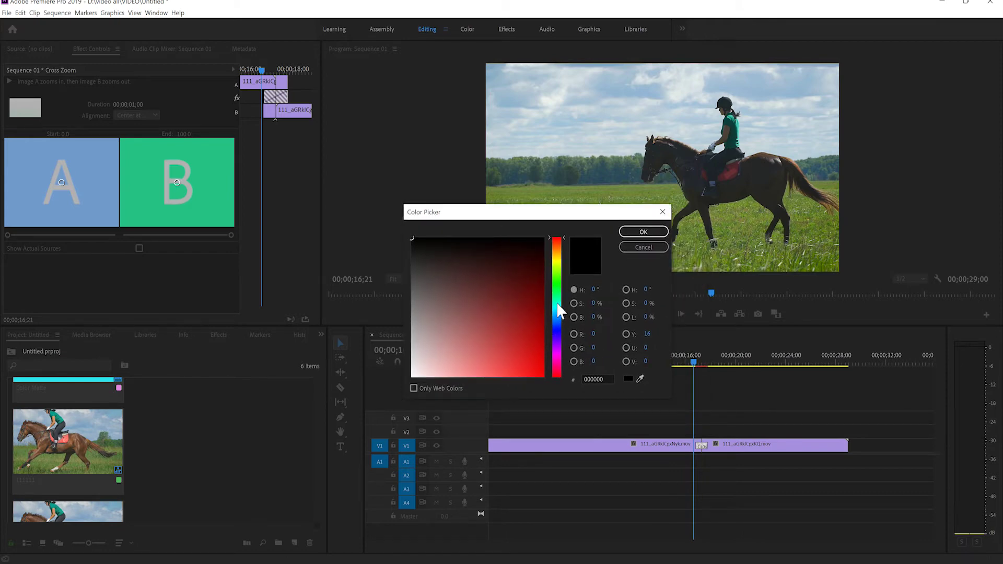
{"action": "left_click", "coordinate": [558, 280]}
{"action": "left_click", "coordinate": [558, 311]}
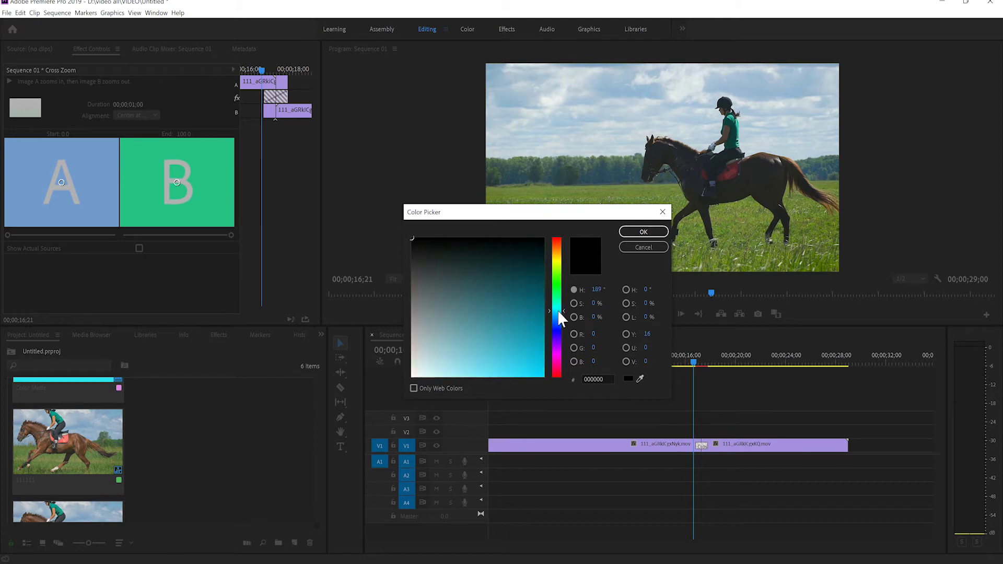
{"action": "left_click", "coordinate": [532, 363]}
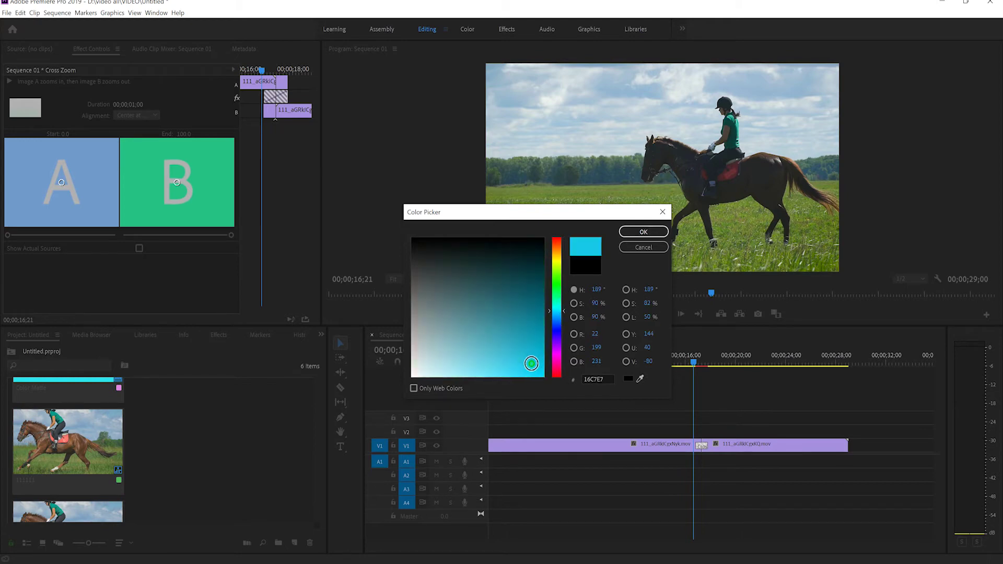
{"action": "left_click", "coordinate": [628, 233]}
{"action": "left_click", "coordinate": [494, 302]}
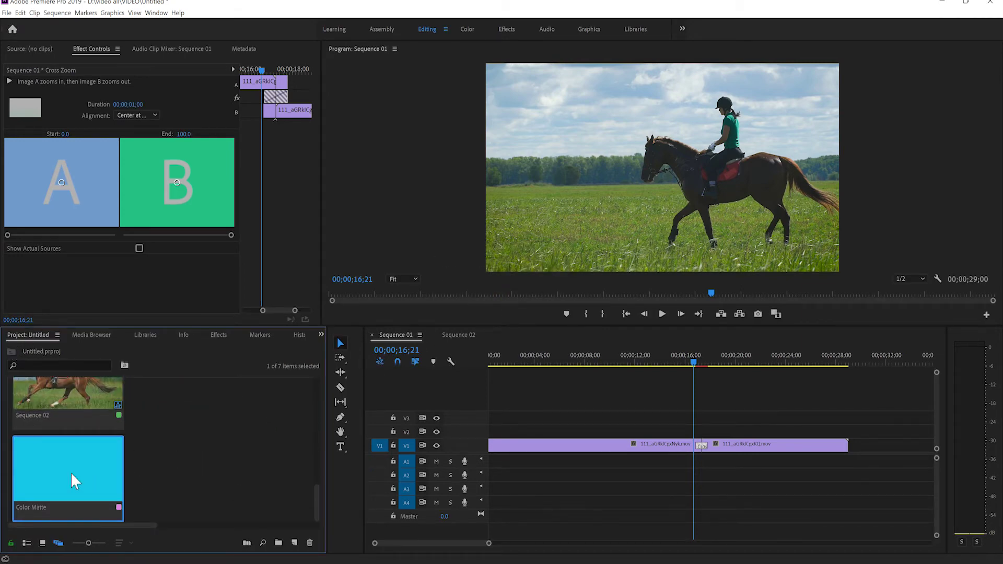
Place the cyan color matte on V2 above the Cross Zoom transition and trim it to the transition's length
{"action": "left_click_drag", "start_coordinate": [95, 466], "coordinate": [706, 428]}
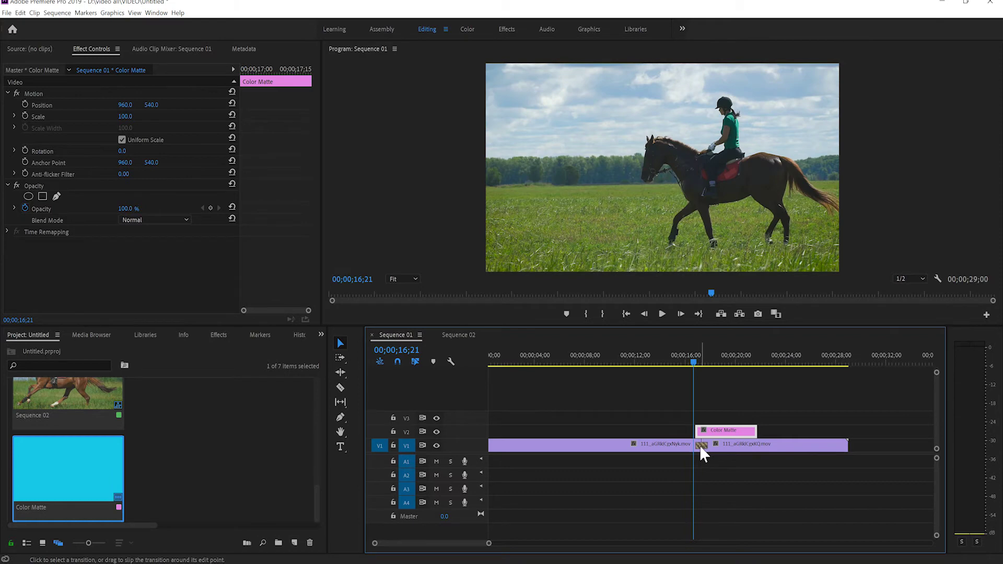
{"action": "left_click", "coordinate": [701, 445]}
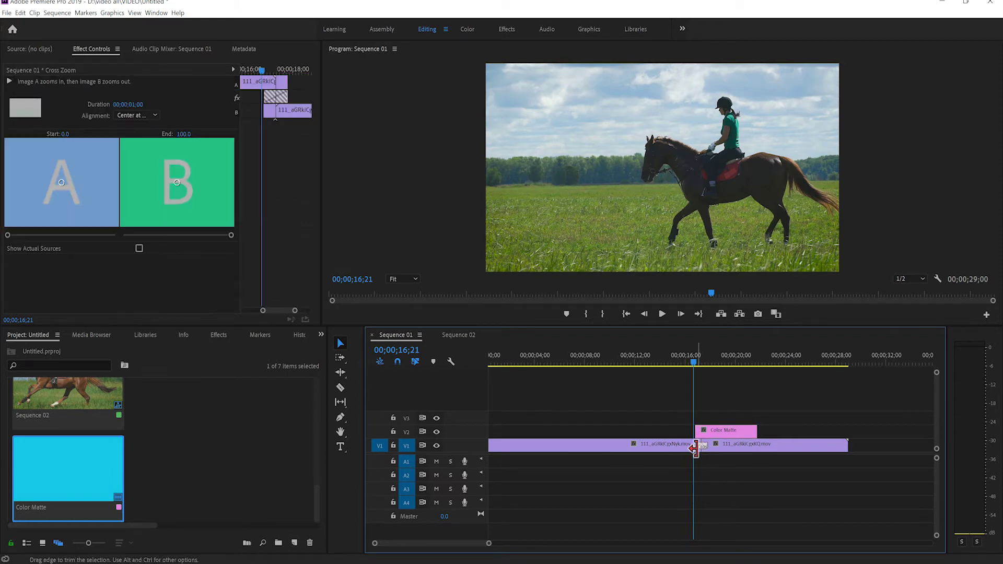
{"action": "mouse_move", "coordinate": [702, 431]}
{"action": "left_mouse_down"}
{"action": "mouse_move", "coordinate": [736, 431]}
{"action": "mouse_move", "coordinate": [705, 431]}
{"action": "left_mouse_up"}
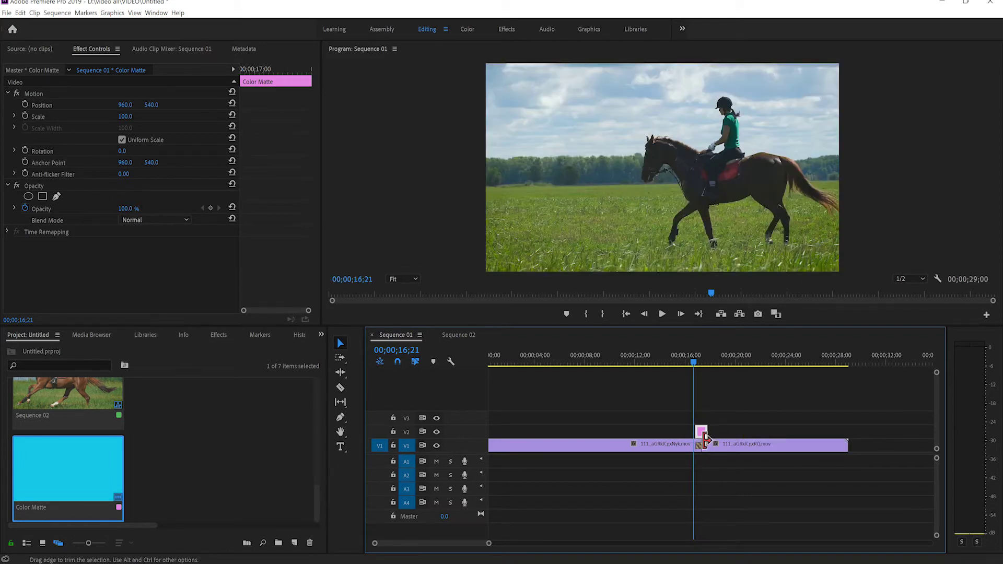
{"action": "left_click", "coordinate": [722, 419]}
Set the V2 color matte's blend mode to Screen and turn off its opacity keyframing
{"action": "left_click", "coordinate": [694, 361]}
{"action": "left_click_drag", "start_coordinate": [694, 358], "coordinate": [699, 362]}
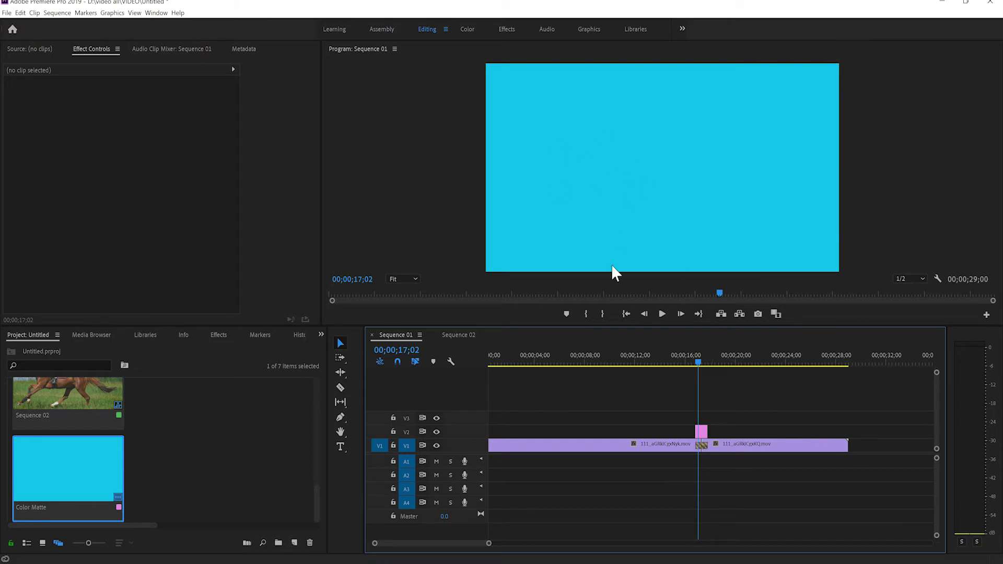
{"action": "left_click", "coordinate": [702, 432]}
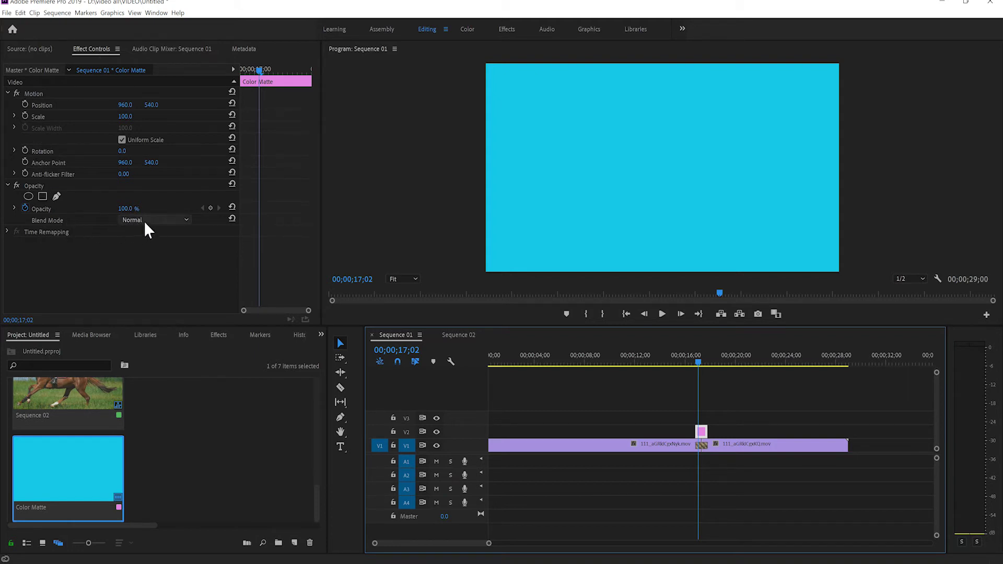
{"action": "left_click", "coordinate": [184, 219]}
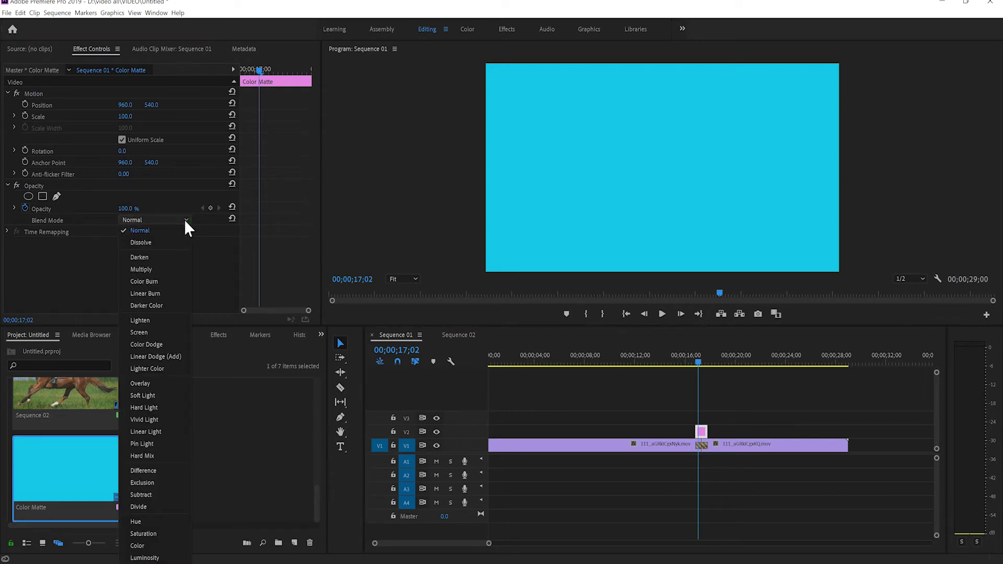
{"action": "left_click", "coordinate": [156, 334]}
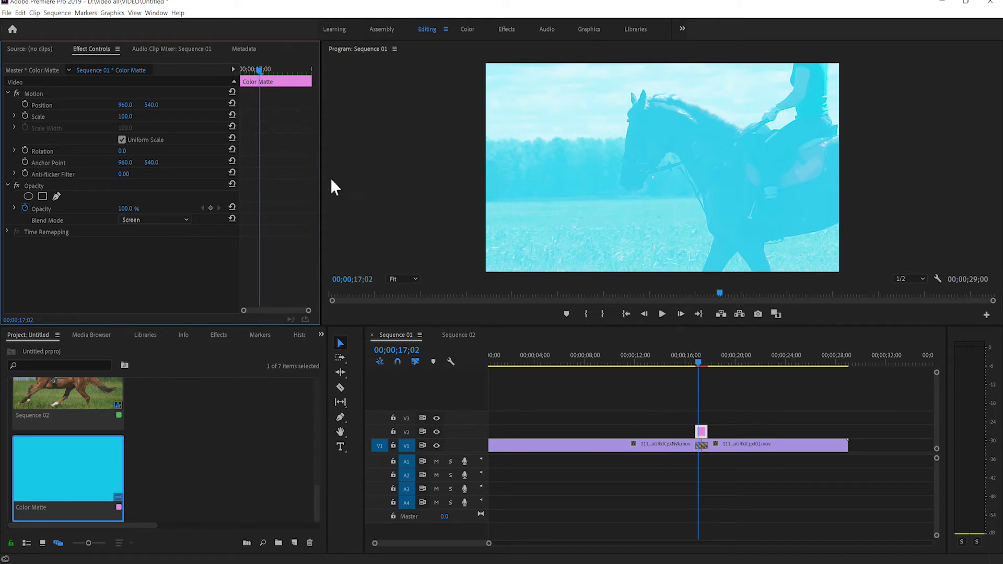
{"action": "left_click", "coordinate": [27, 208]}
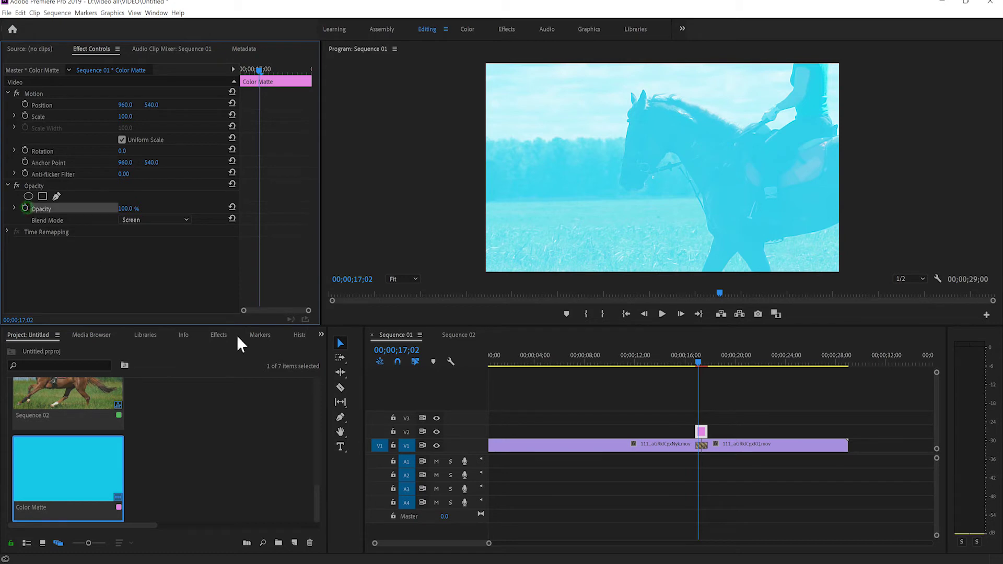
At the matte's first frame, 00;00;16;24, set its opacity to 0% and enable opacity keyframing
{"action": "left_click_drag", "start_coordinate": [488, 543], "coordinate": [438, 546]}
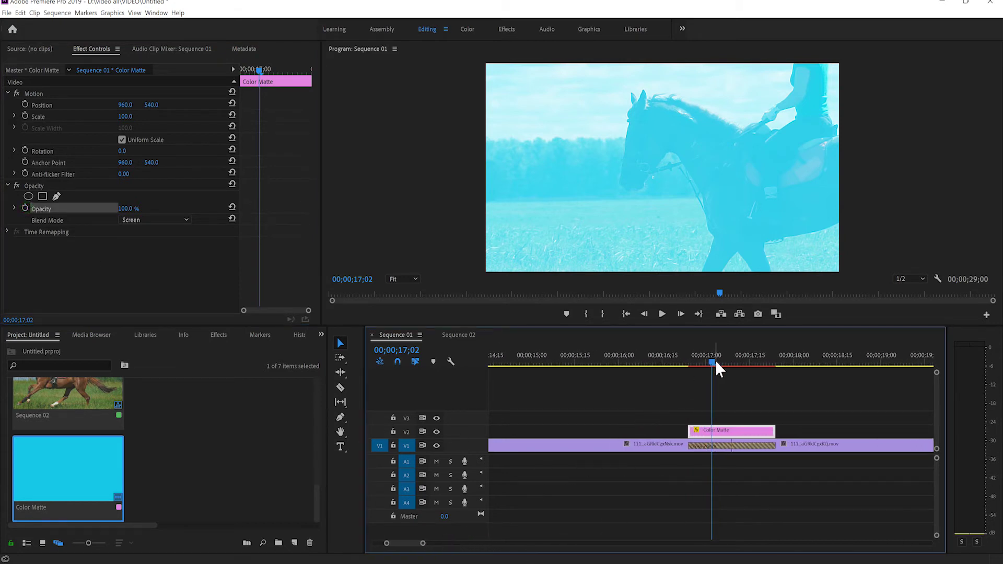
{"action": "left_click_drag", "start_coordinate": [711, 359], "coordinate": [688, 362]}
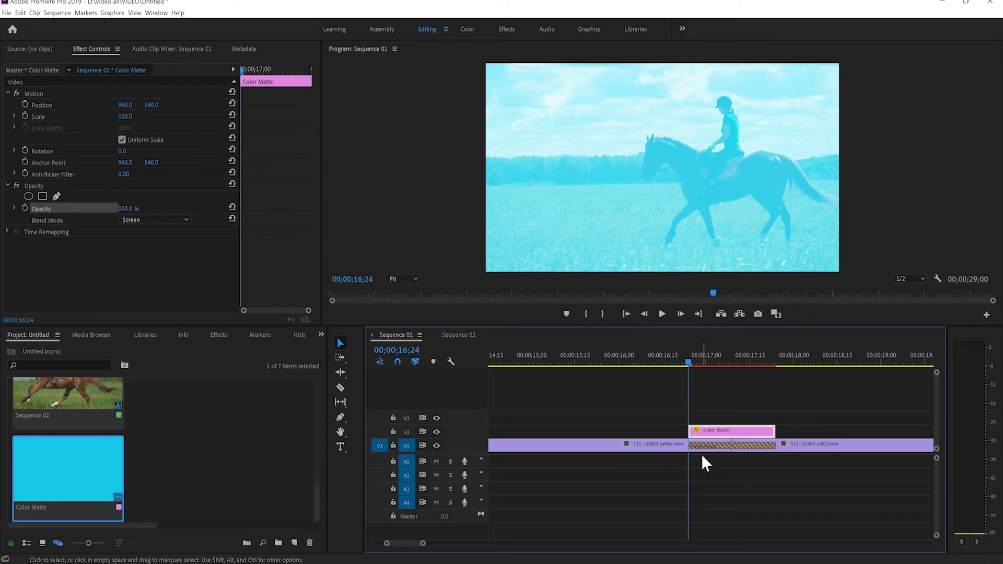
{"action": "left_click", "coordinate": [679, 418]}
{"action": "left_click", "coordinate": [700, 430]}
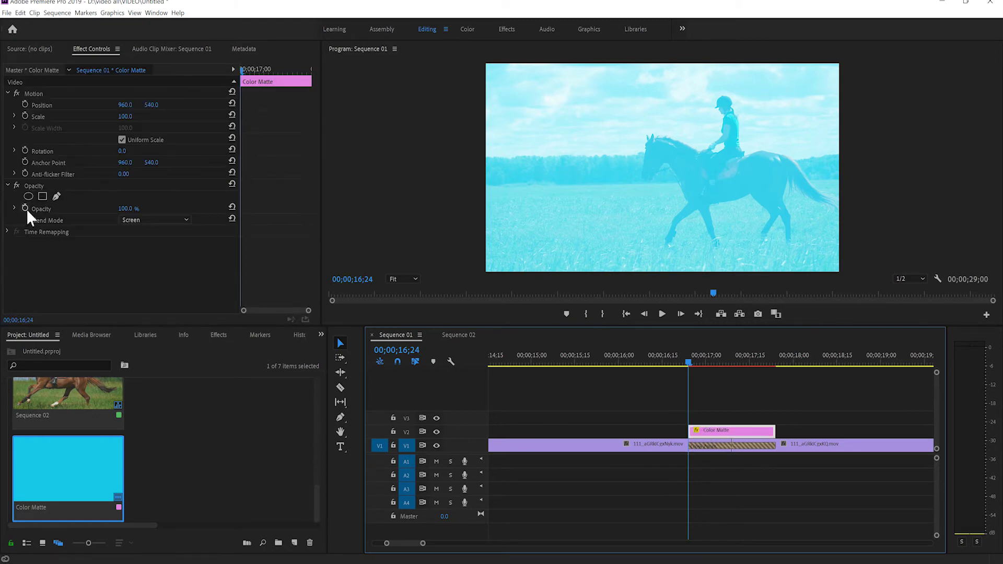
{"action": "left_click", "coordinate": [125, 210]}
{"action": "type", "text": "81"}
{"action": "key", "text": "Return"}
{"action": "left_click_drag", "start_coordinate": [125, 209], "coordinate": [84, 209]}
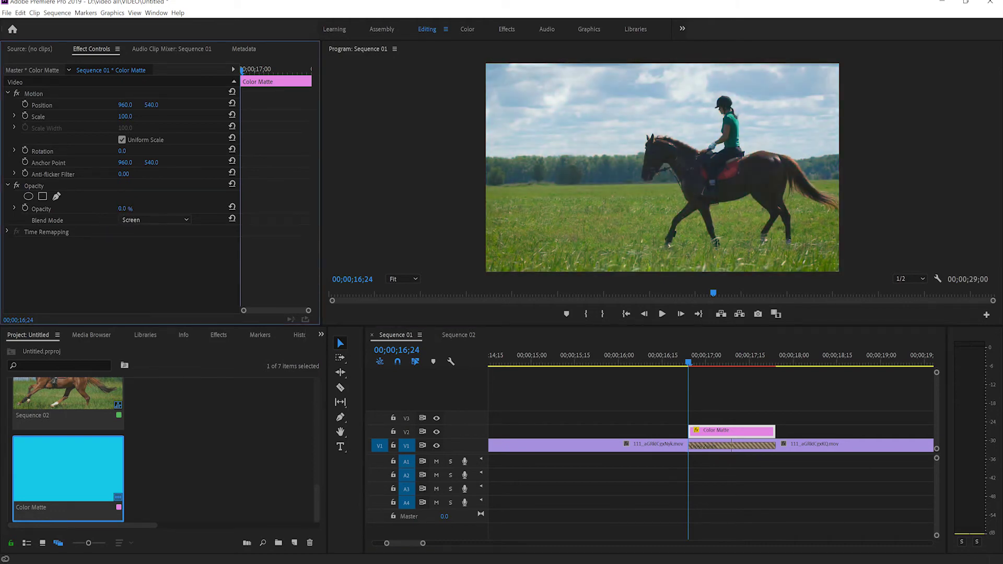
{"action": "left_click", "coordinate": [24, 208]}
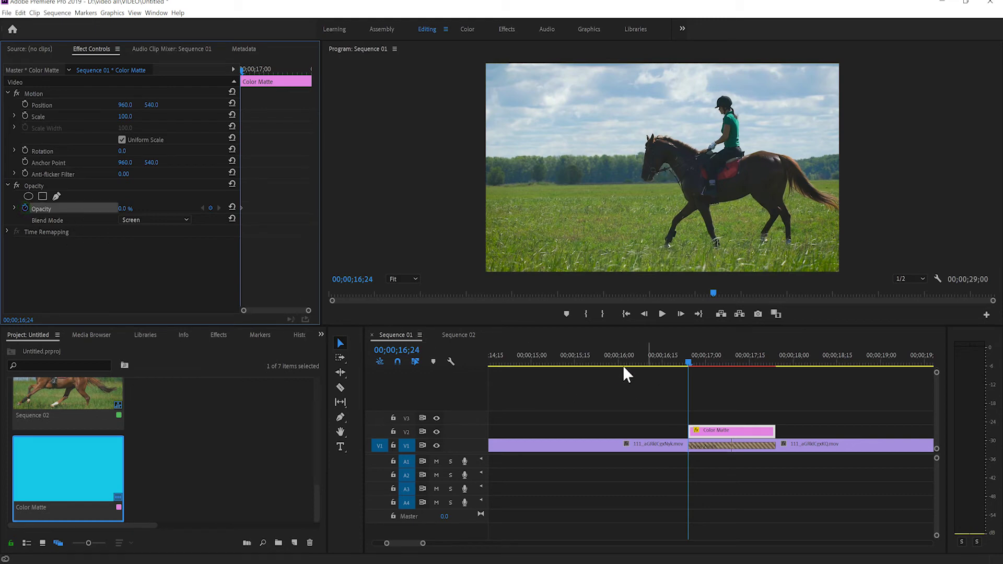
Add a 50% opacity keyframe to the matte one frame further on, at 00;00;16;25
{"action": "left_click", "coordinate": [686, 359]}
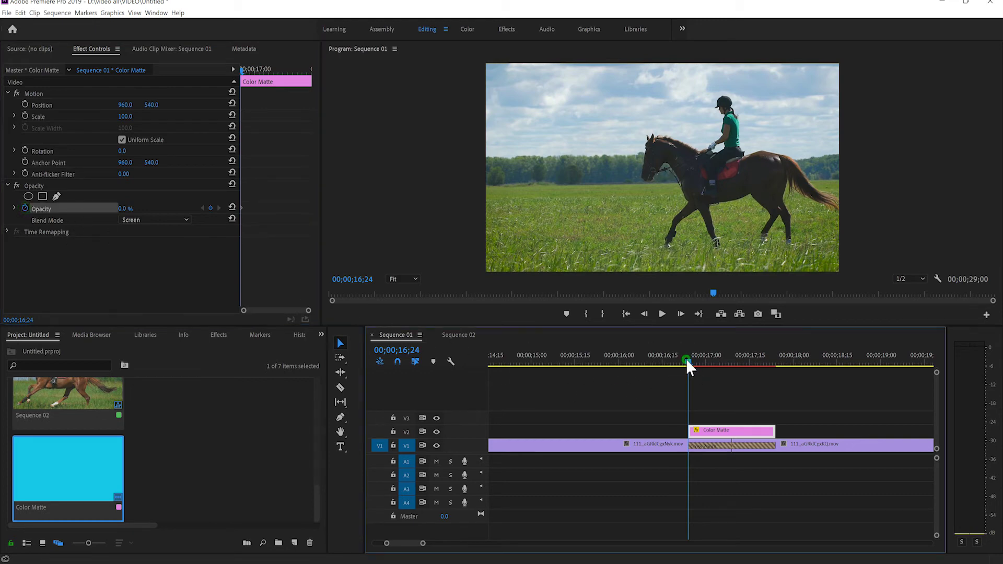
{"action": "left_click_drag", "start_coordinate": [686, 359], "coordinate": [688, 359]}
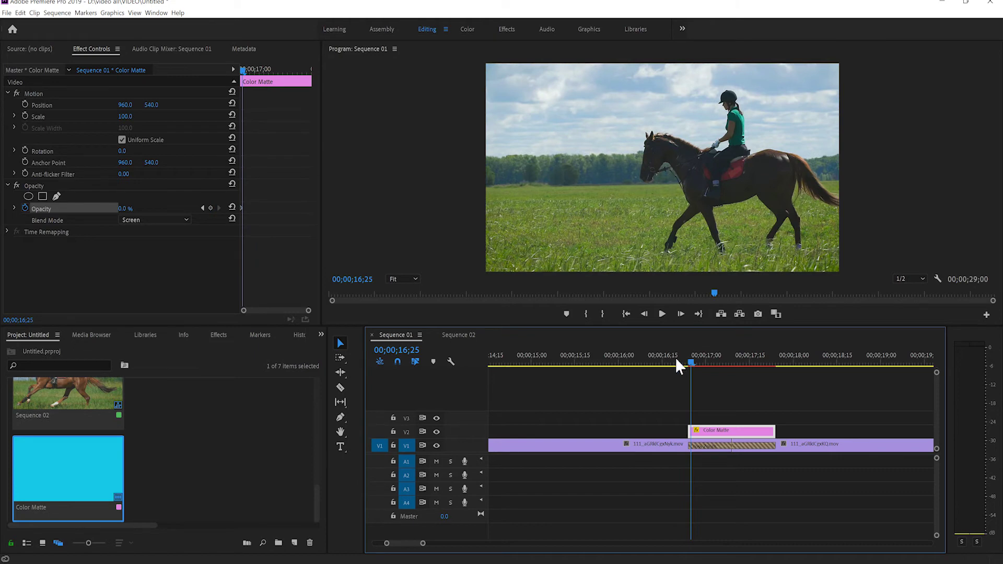
{"action": "left_click", "coordinate": [124, 209]}
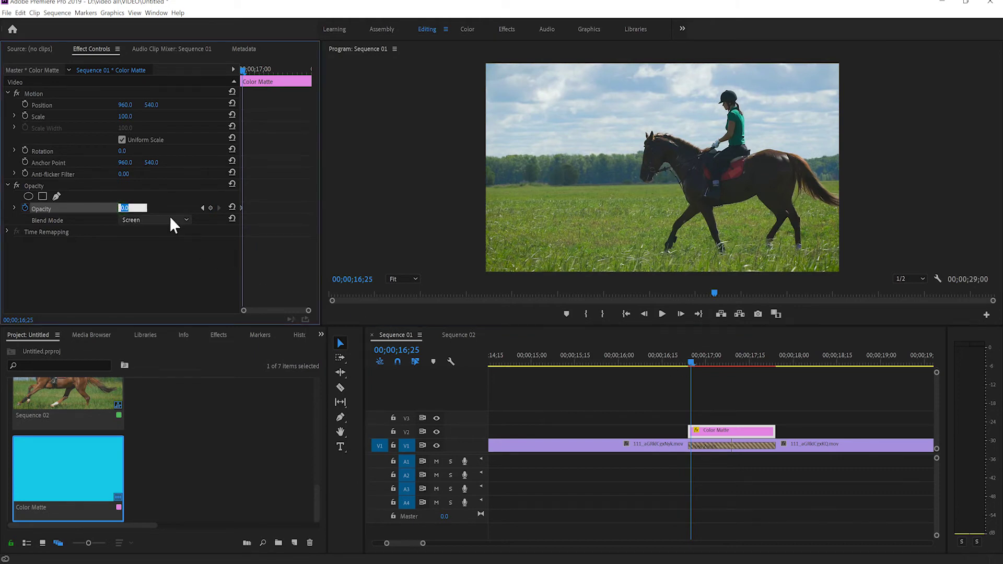
{"action": "type", "text": "50"}
{"action": "key", "text": "Return"}
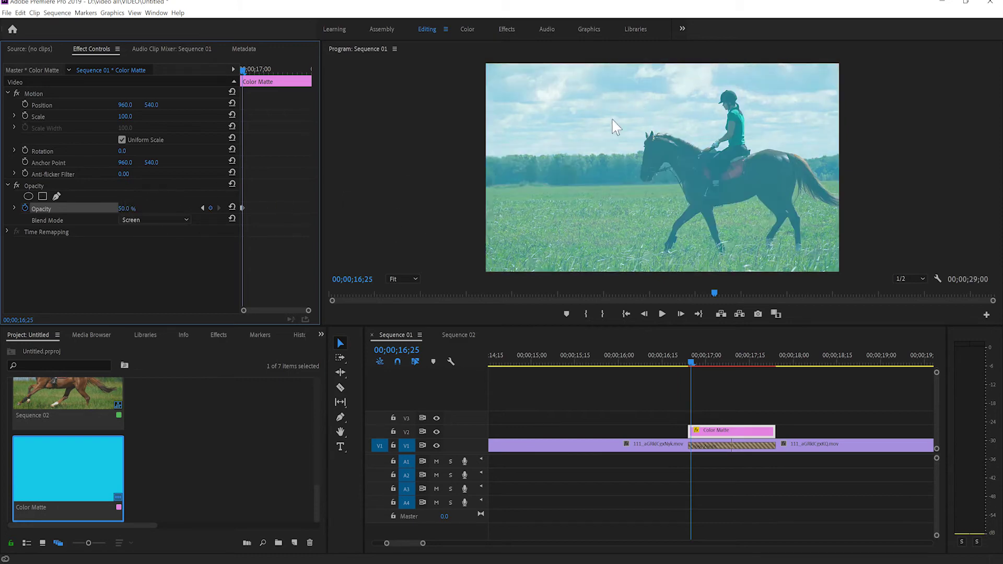
Try 100% opacity on the matte's second keyframe, and restore it to 50%
{"action": "left_click_drag", "start_coordinate": [127, 207], "coordinate": [183, 207]}
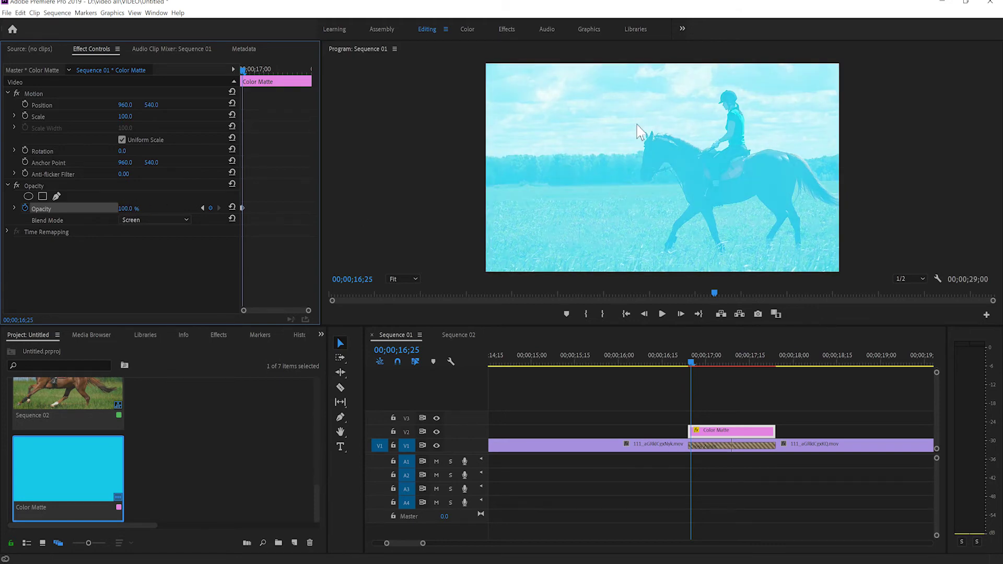
{"action": "left_click", "coordinate": [127, 209]}
{"action": "type", "text": "50"}
{"action": "key", "text": "Return"}
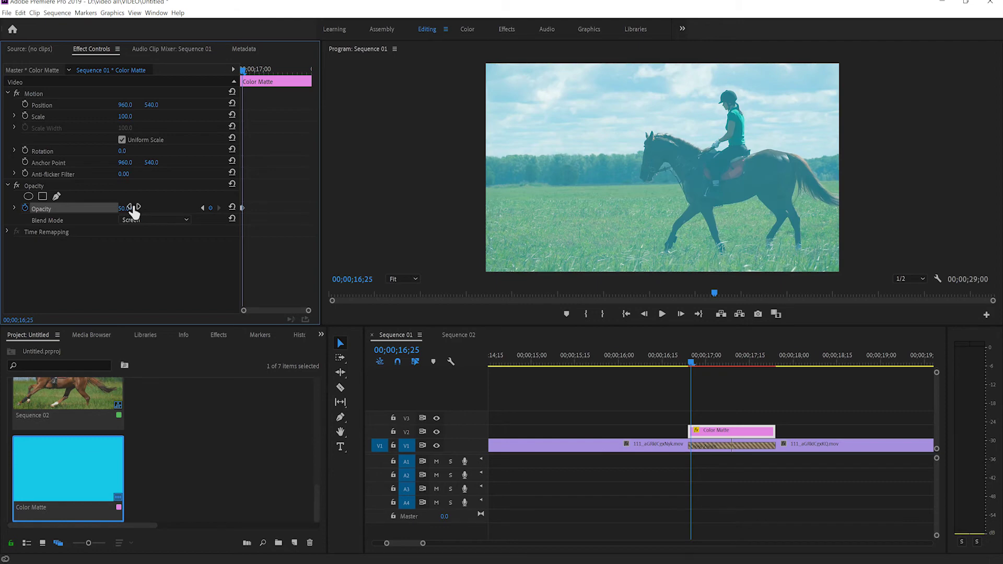
Near the matte's end, add opacity keyframes of 50% at 00;00;17;22 and 0% at 00;00;17;23
{"action": "left_click_drag", "start_coordinate": [692, 359], "coordinate": [770, 388]}
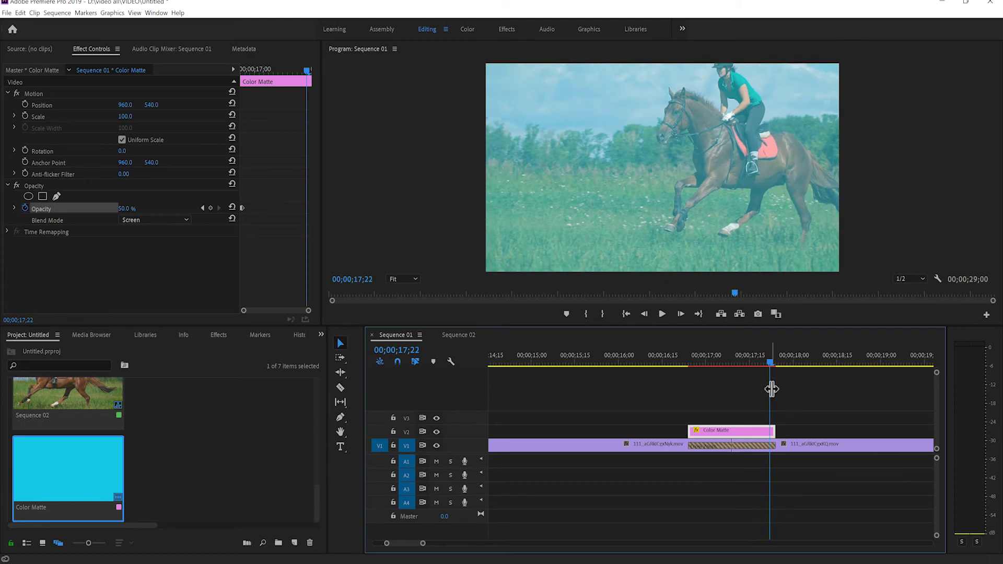
{"action": "left_click", "coordinate": [210, 208]}
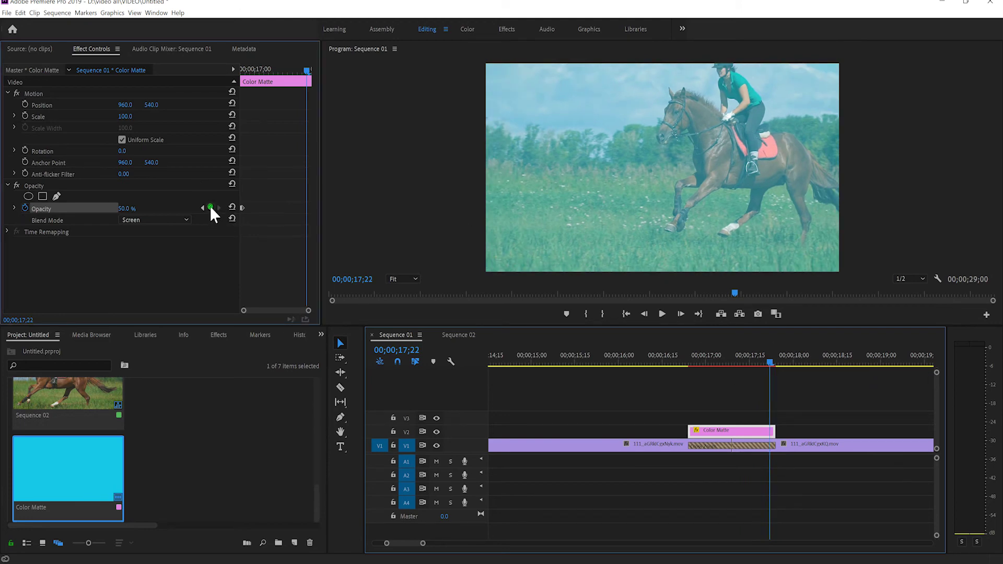
{"action": "left_click_drag", "start_coordinate": [768, 360], "coordinate": [773, 363]}
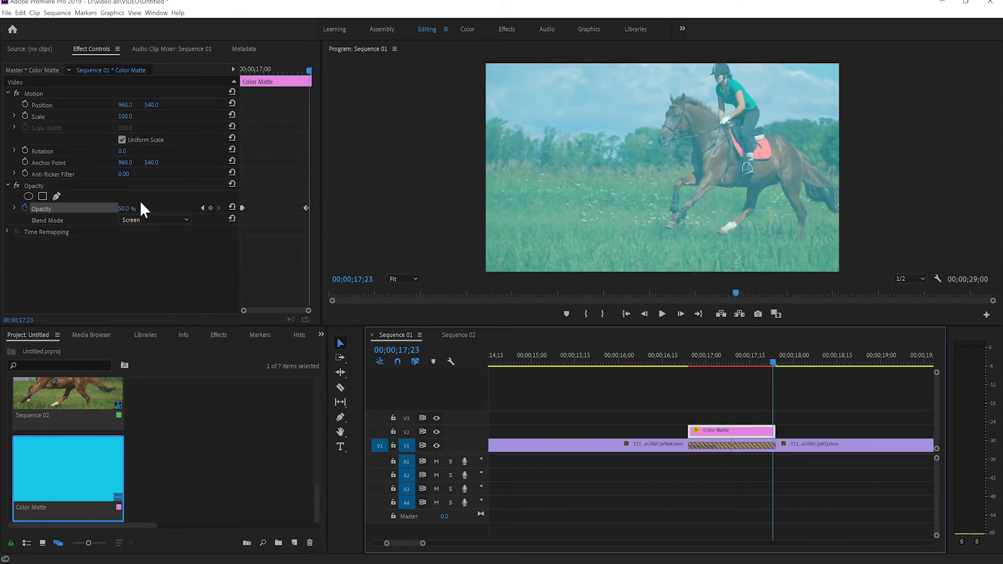
{"action": "left_click", "coordinate": [124, 209]}
{"action": "type", "text": "0"}
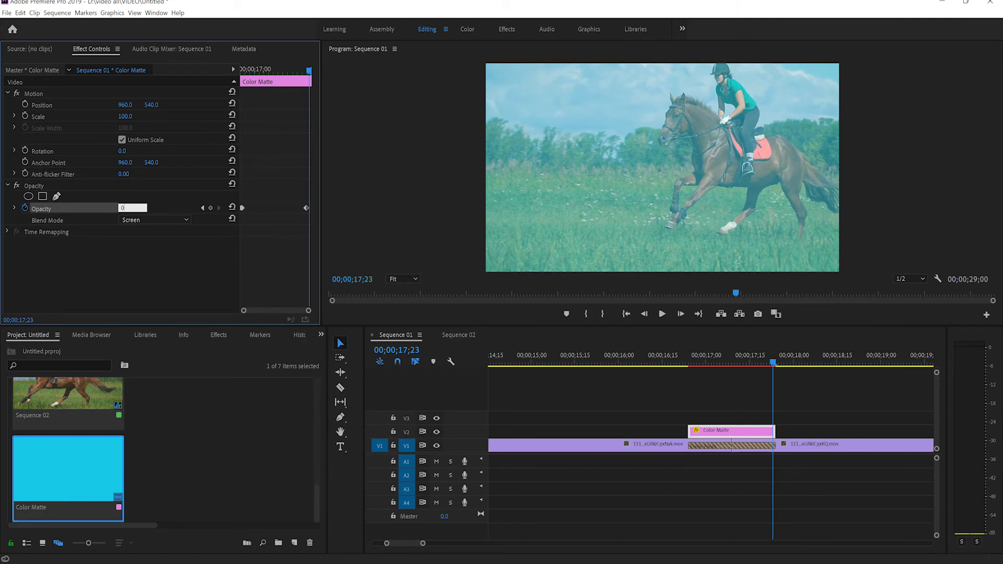
{"action": "key", "text": "Return"}
Play the sequence from just before the color matte to preview the colored zoom transition
{"action": "left_click_drag", "start_coordinate": [772, 359], "coordinate": [675, 367]}
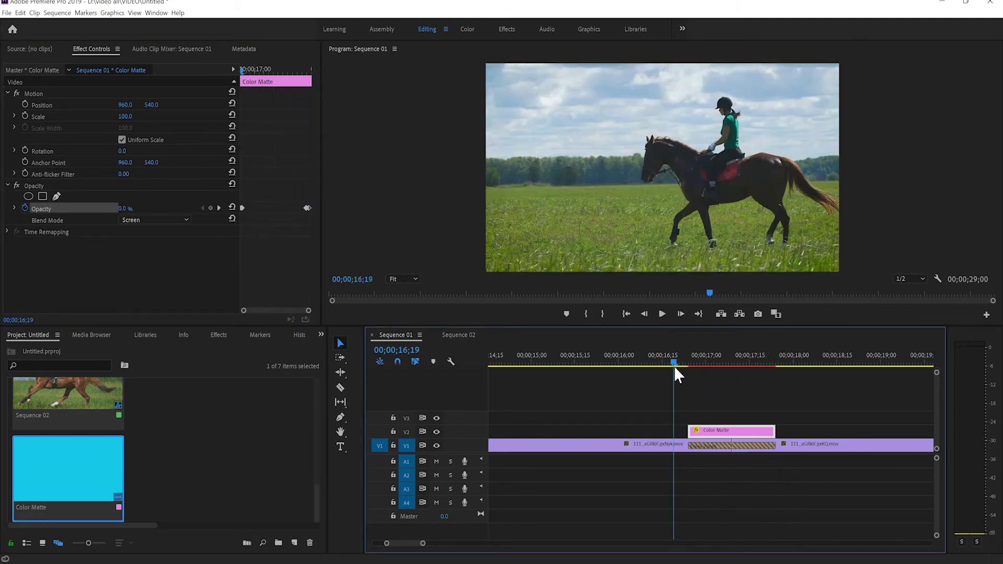
{"action": "left_click", "coordinate": [662, 313]}
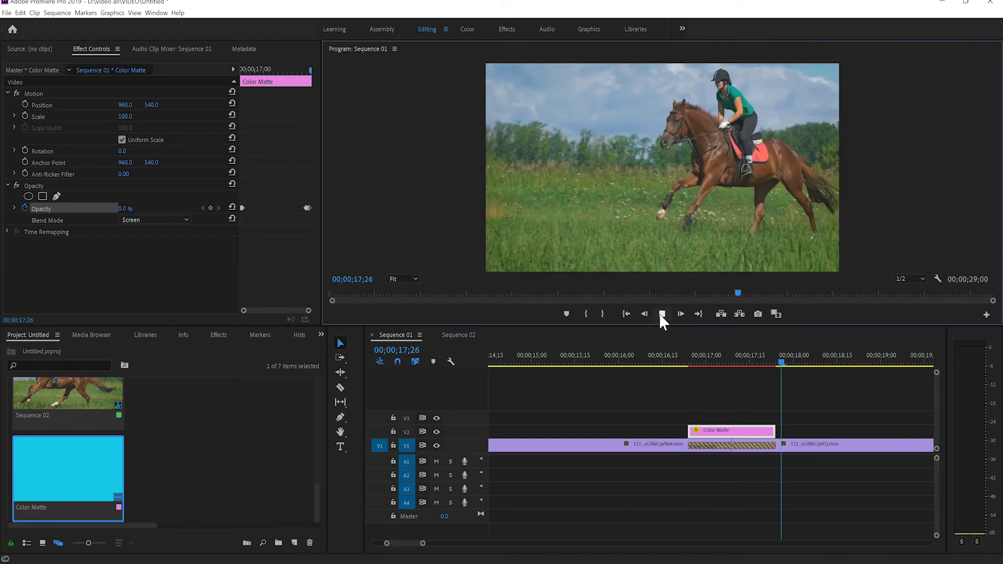
Replay the cyan zoom transition from the end of the first horse clip into the second, and stop playback
{"action": "left_click", "coordinate": [857, 360]}
{"action": "left_click", "coordinate": [622, 390]}
{"action": "left_click", "coordinate": [663, 314]}
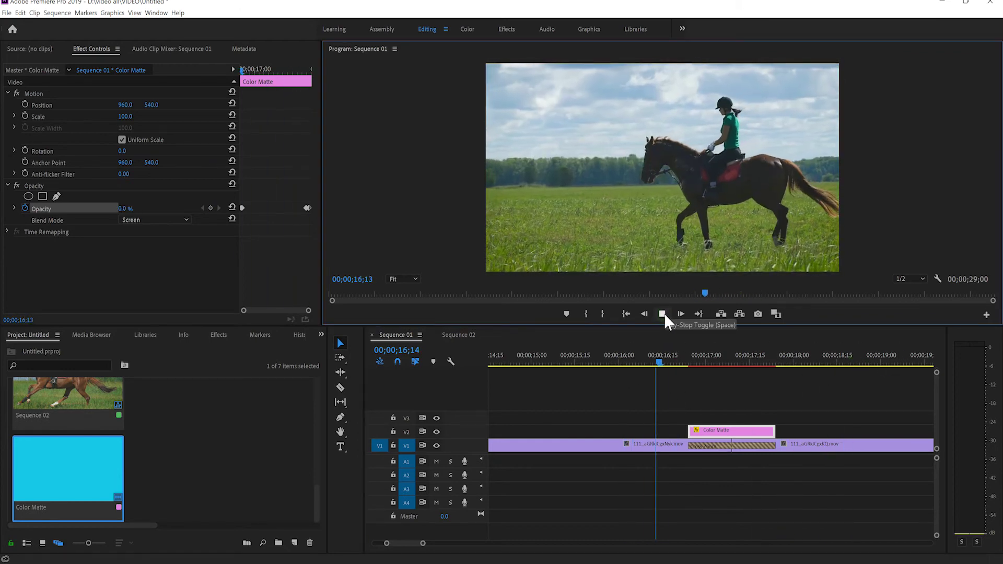
{"action": "left_click", "coordinate": [660, 313]}
Scrub through the color matte and Cross Zoom between 00;00;16;23 and 00;00;17;17 to examine the tinted frames
{"action": "left_click_drag", "start_coordinate": [833, 363], "coordinate": [744, 378]}
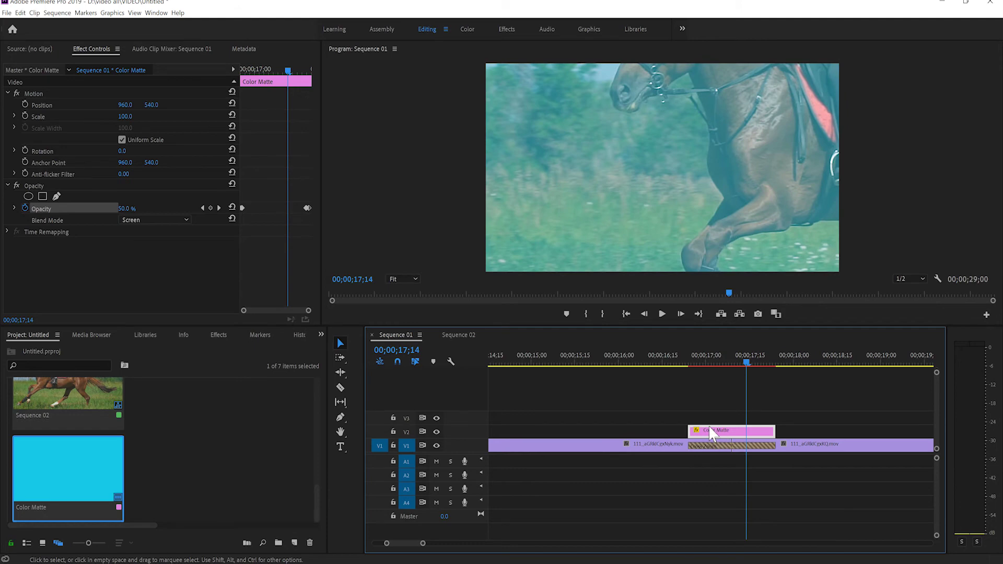
{"action": "left_click_drag", "start_coordinate": [748, 360], "coordinate": [688, 369]}
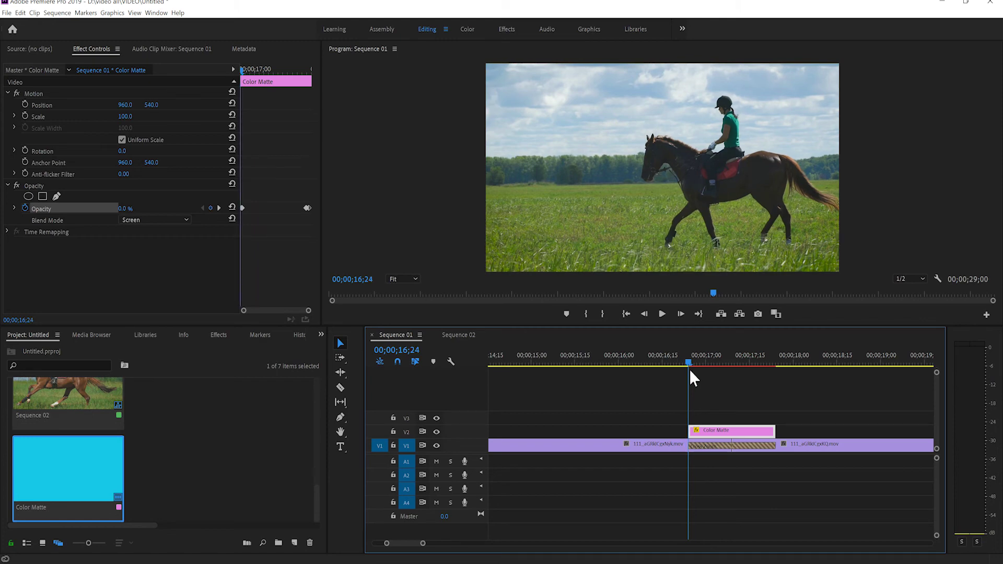
{"action": "mouse_move", "coordinate": [691, 360]}
{"action": "left_mouse_down"}
{"action": "mouse_move", "coordinate": [709, 365]}
{"action": "mouse_move", "coordinate": [686, 366]}
{"action": "left_mouse_up"}
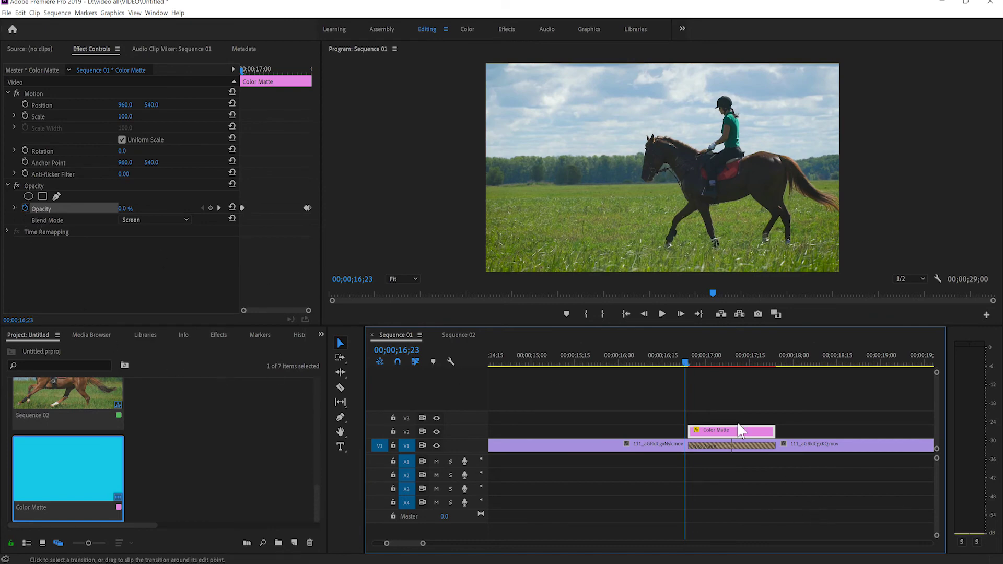
{"action": "left_click_drag", "start_coordinate": [686, 362], "coordinate": [756, 397]}
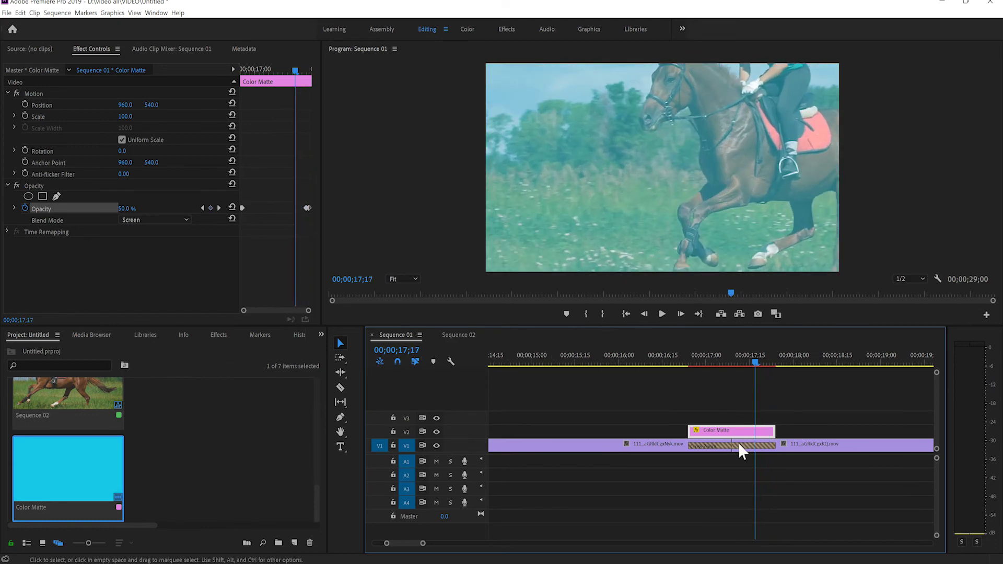
{"action": "left_click", "coordinate": [768, 390]}
With the playhead at 00;00;17;06 inside the transition, change the color matte on V2 to magenta, D116E7
{"action": "left_click_drag", "start_coordinate": [755, 359], "coordinate": [723, 366]}
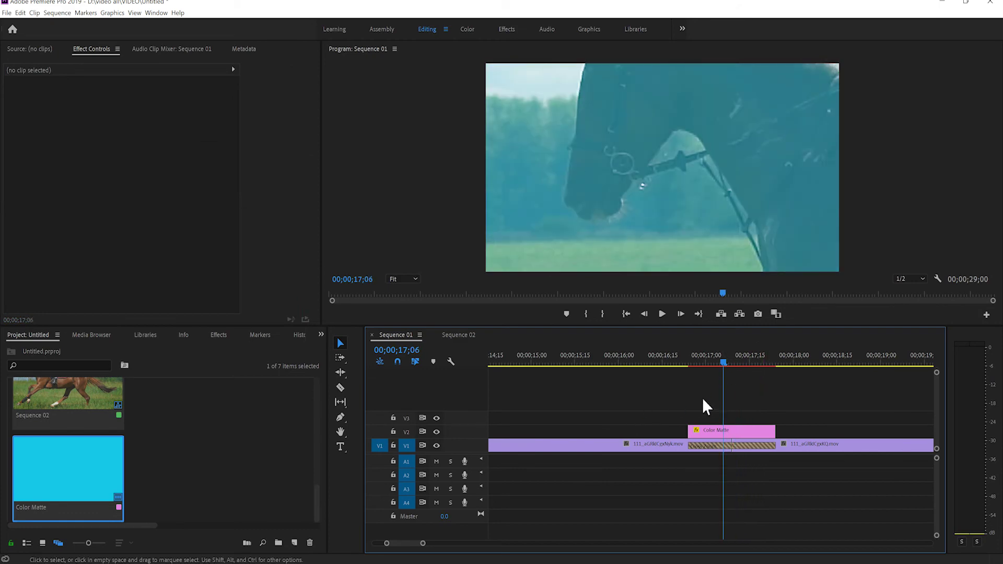
{"action": "left_click", "coordinate": [705, 433]}
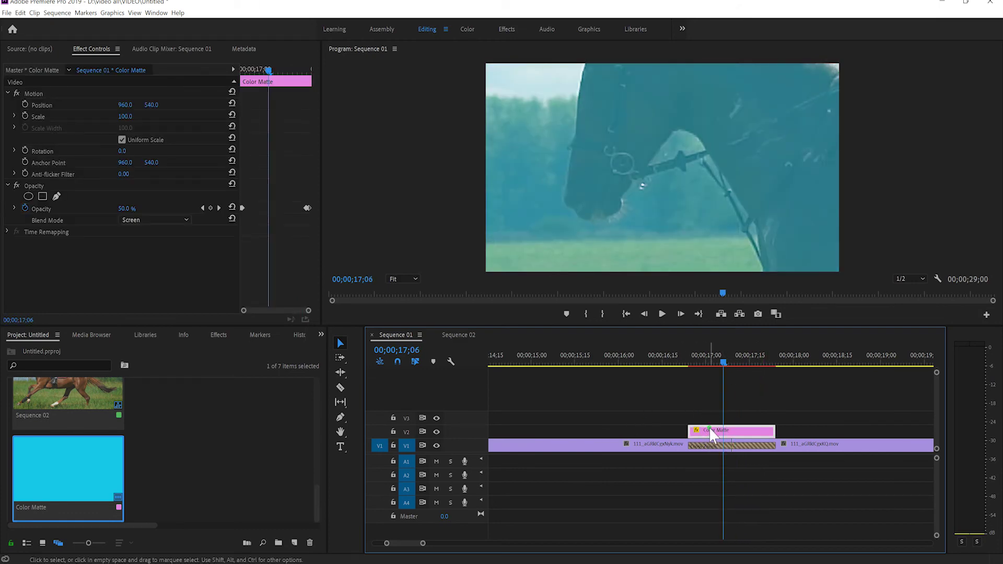
{"action": "double_click", "coordinate": [710, 430]}
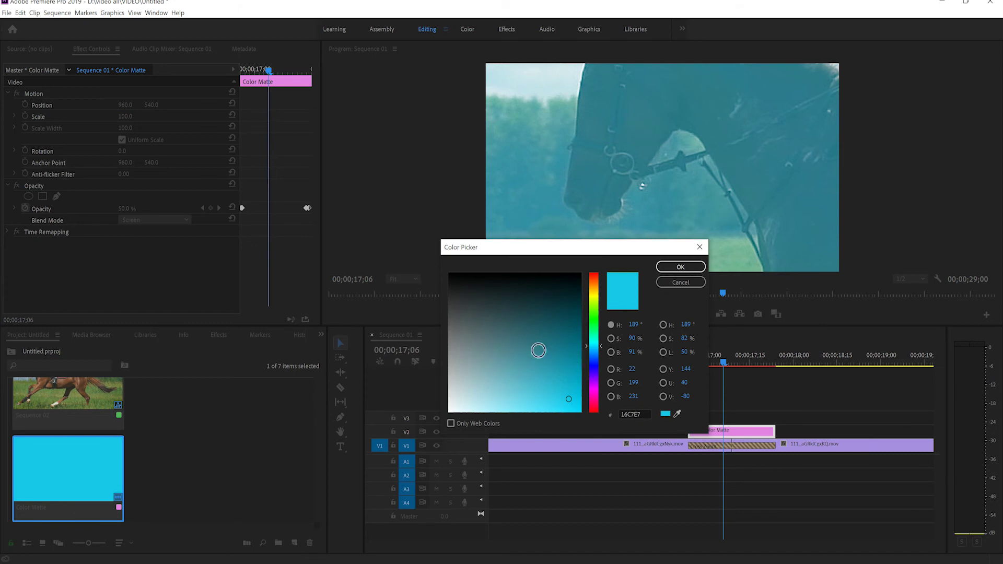
{"action": "left_click", "coordinate": [595, 393]}
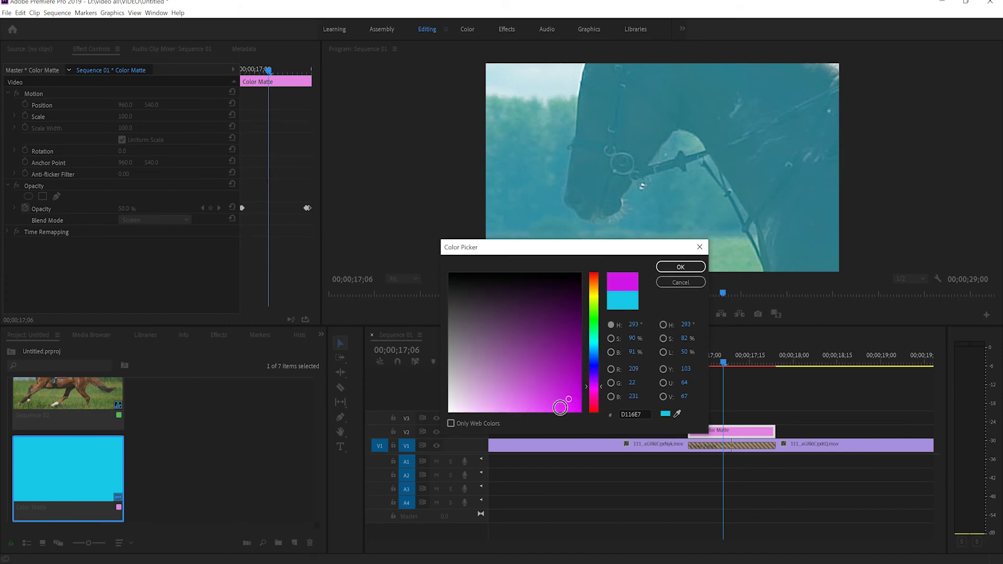
{"action": "left_click", "coordinate": [680, 267]}
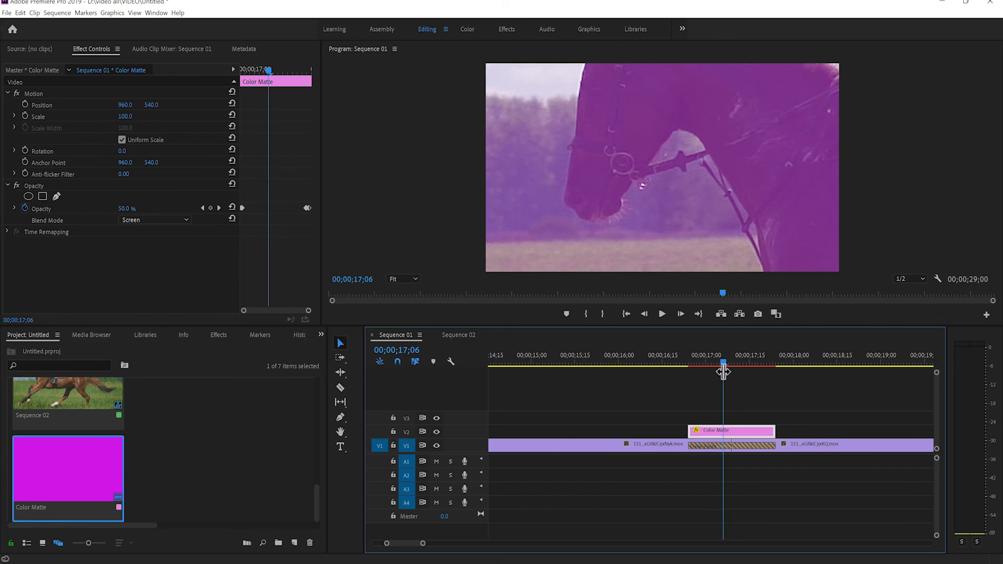
Play the magenta transition from 00;00;16;16, and move the playhead back to 00;00;17;17 within the matte to examine the tint
{"action": "left_click_drag", "start_coordinate": [724, 361], "coordinate": [668, 368]}
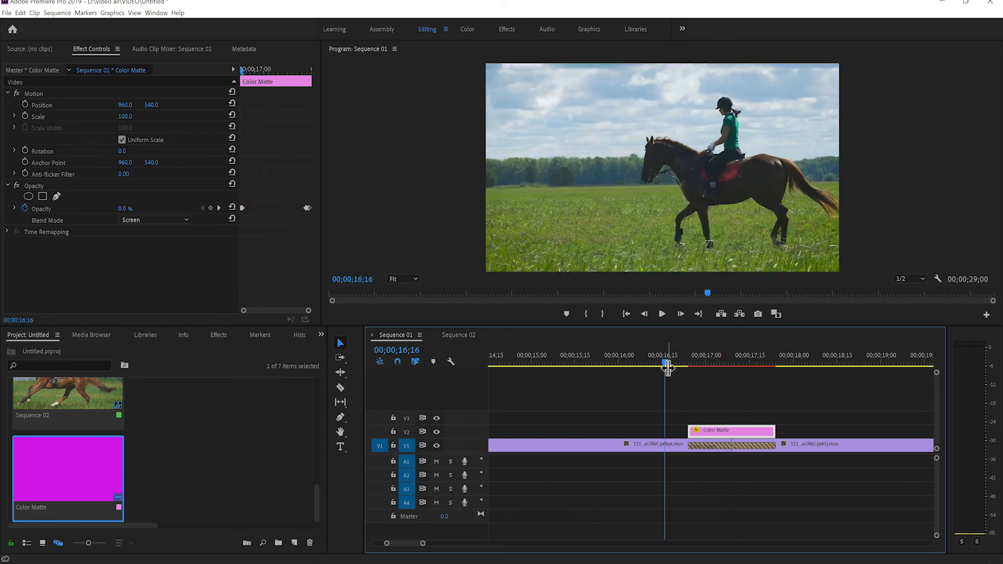
{"action": "key", "text": "space"}
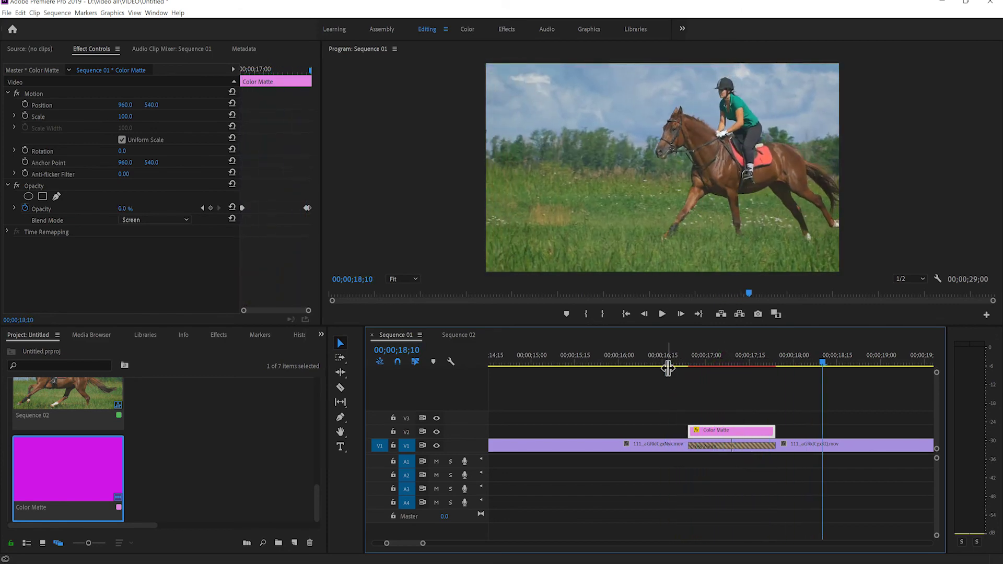
{"action": "left_click_drag", "start_coordinate": [422, 543], "coordinate": [523, 544]}
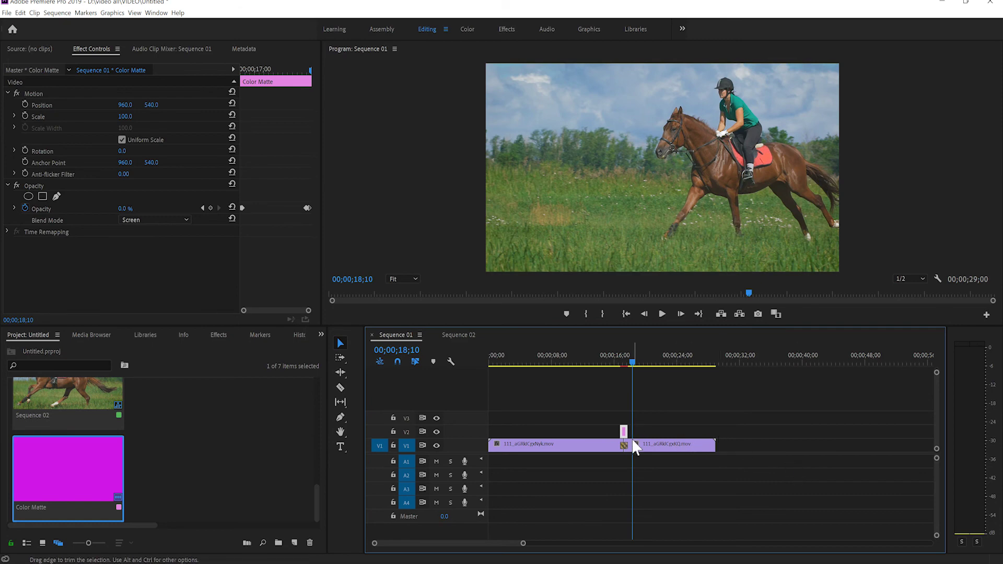
{"action": "left_click_drag", "start_coordinate": [521, 546], "coordinate": [484, 547]}
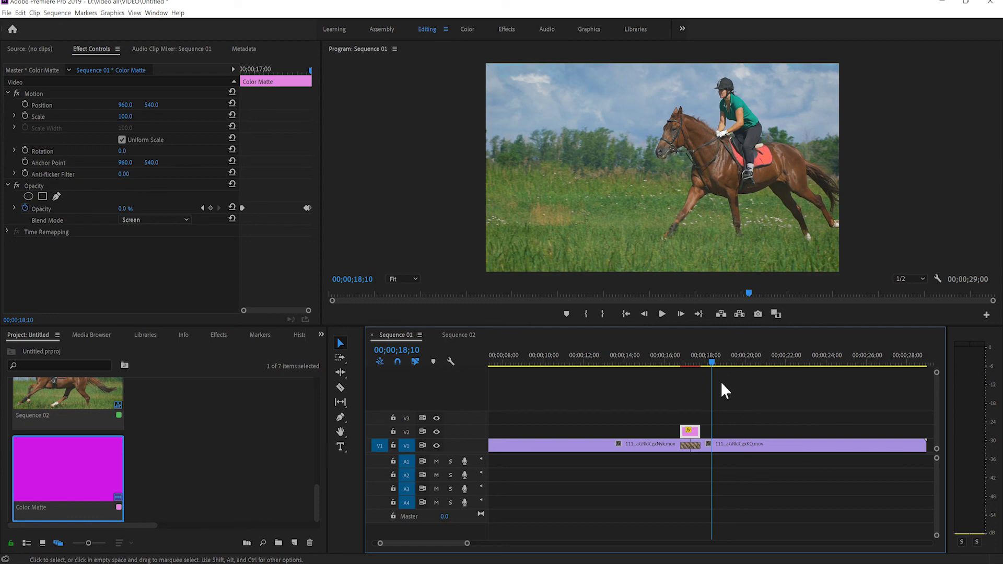
{"action": "left_click_drag", "start_coordinate": [711, 360], "coordinate": [695, 363]}
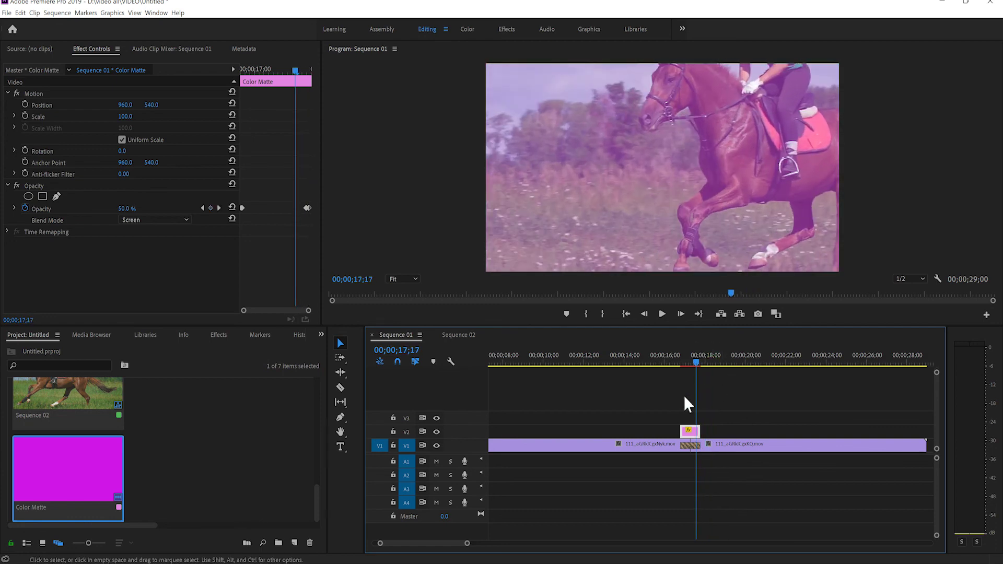